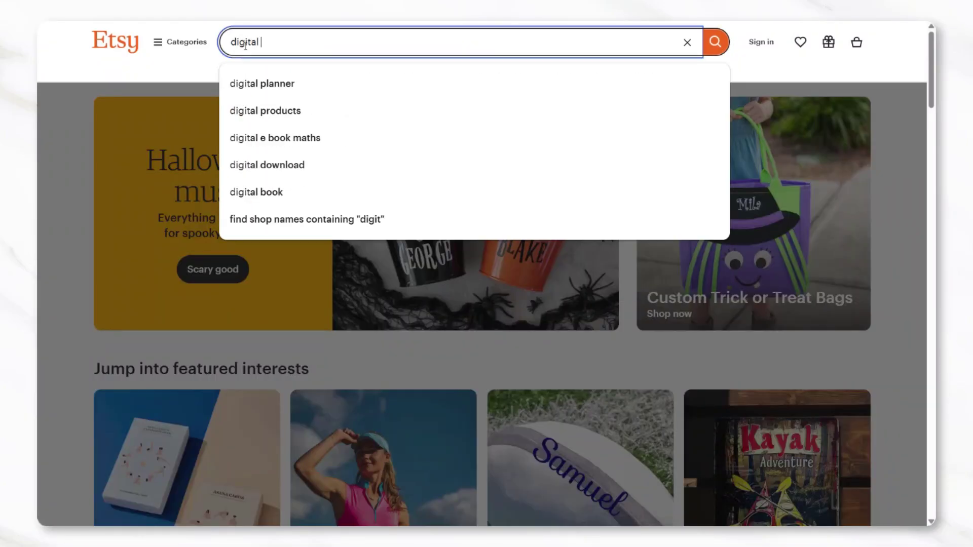
Search Etsy for 'digital e book' and browse the e-book listings with prices and ratings
type("e book")
key("Return")
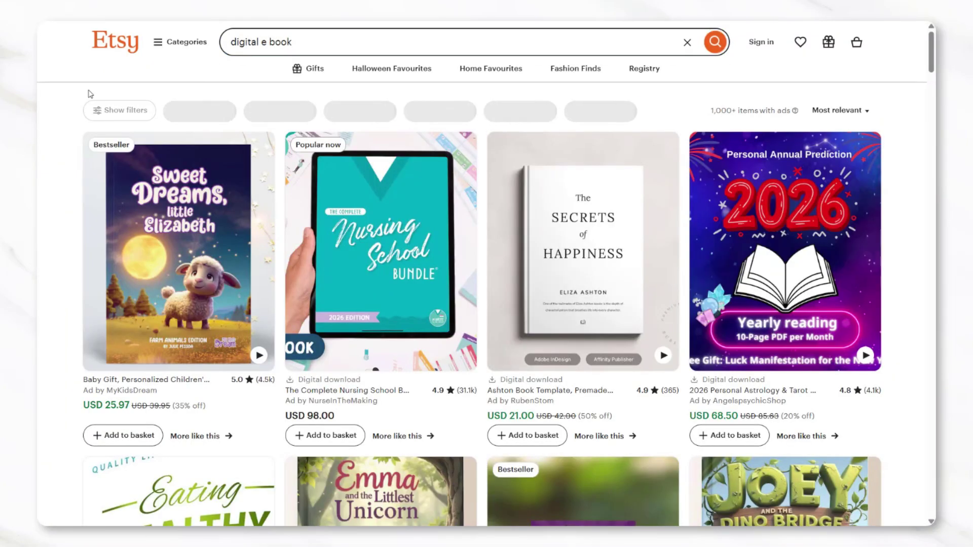
scroll(73, 124, "down", 7)
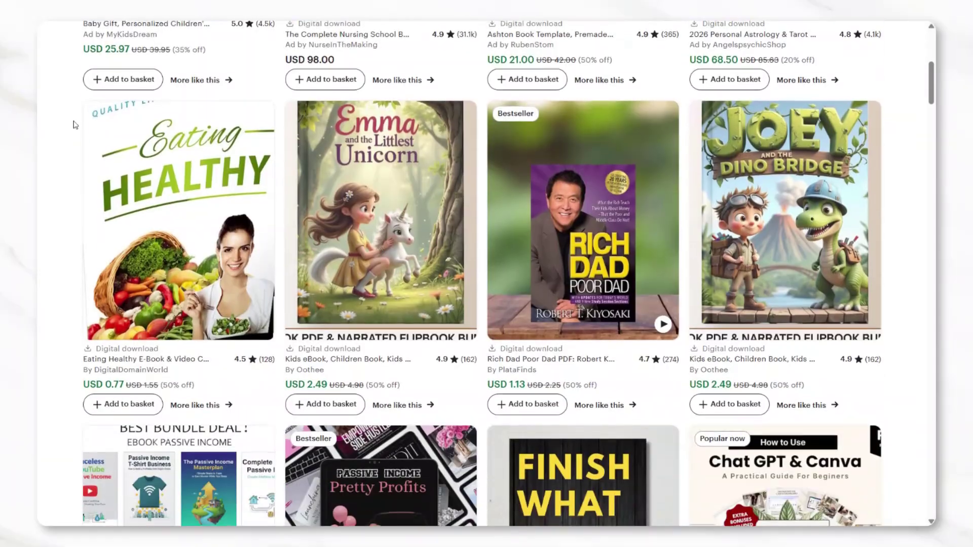
scroll(74, 124, "down", 15)
scroll(73, 124, "up", 20)
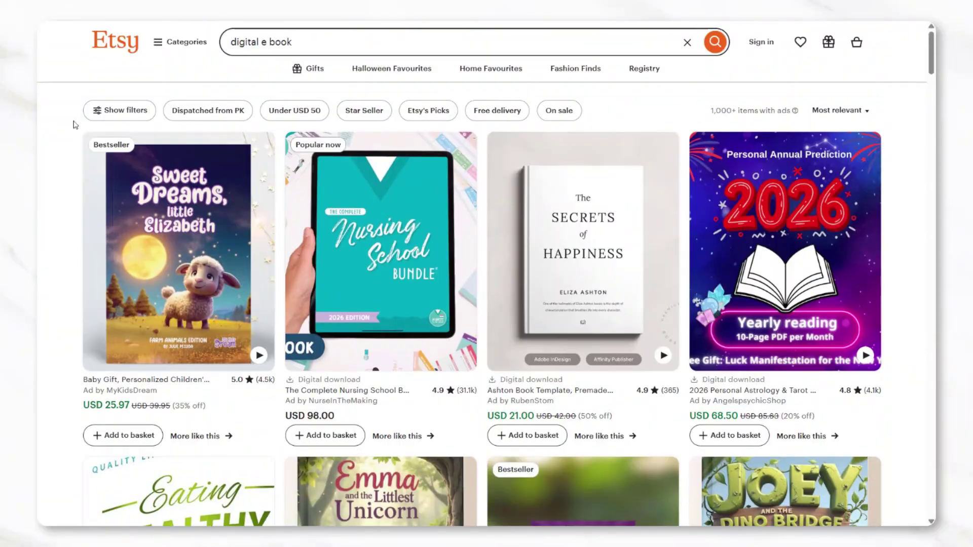
Replace the Etsy search with 'travel e book' and browse the travel itinerary and guide listings
triple_click(357, 41)
key("BackSpace")
type("trav")
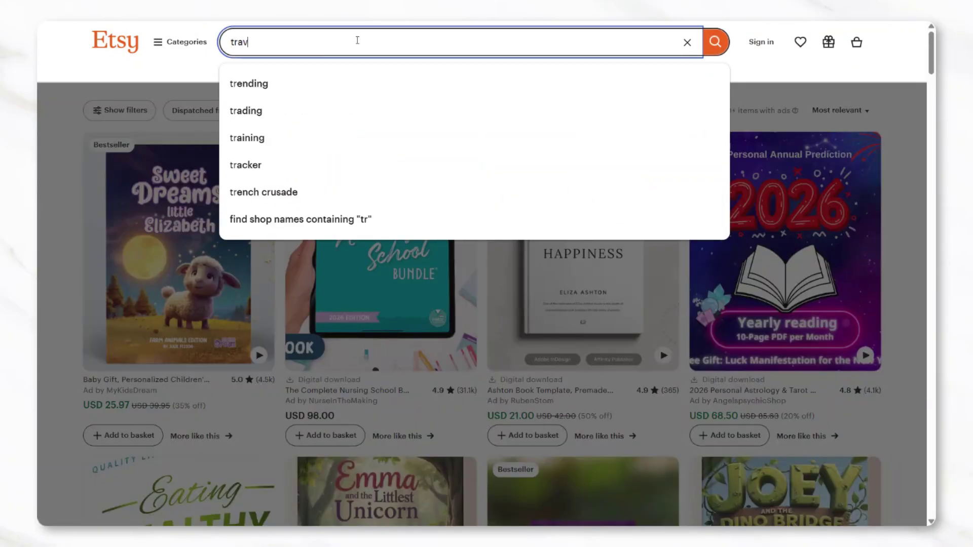
type("el e boo")
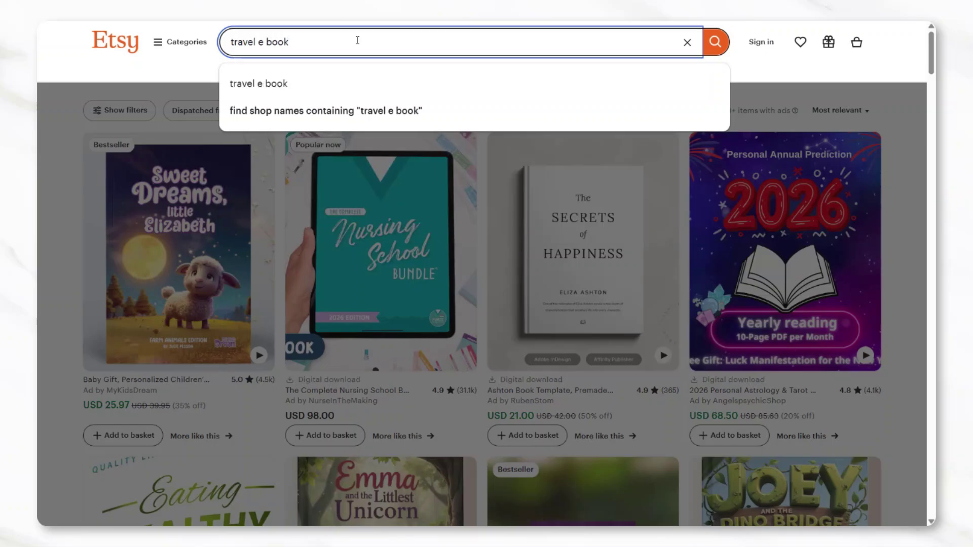
type("k")
key("Return")
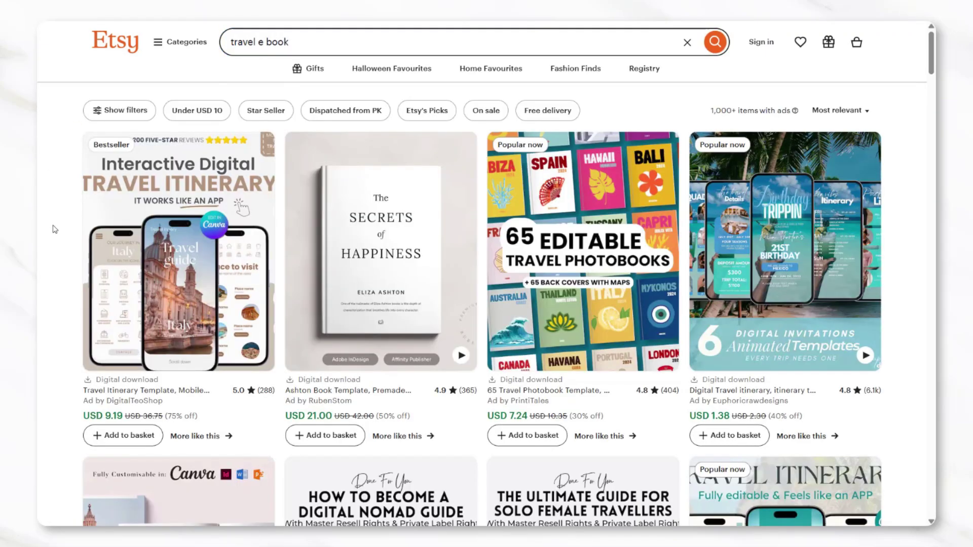
scroll(55, 229, "down", 10)
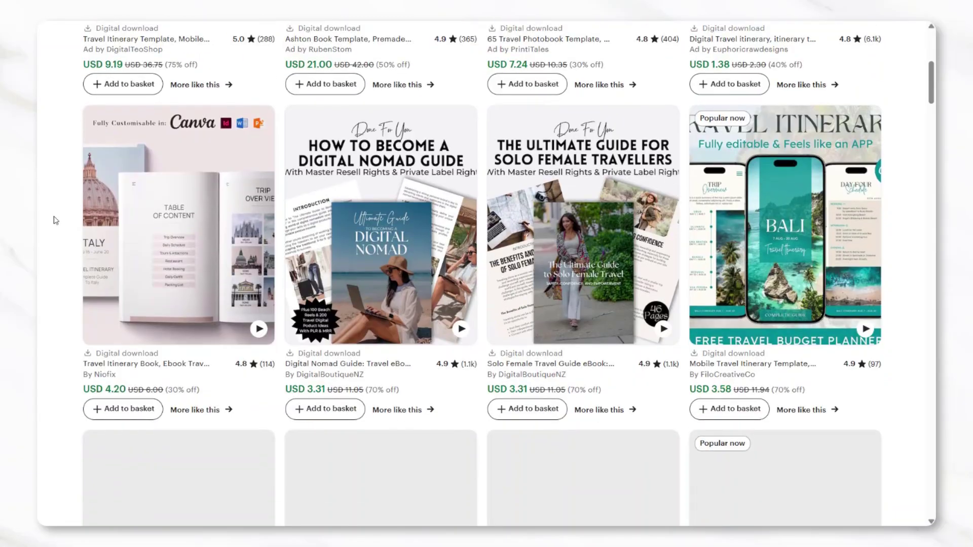
scroll(55, 220, "up", 2)
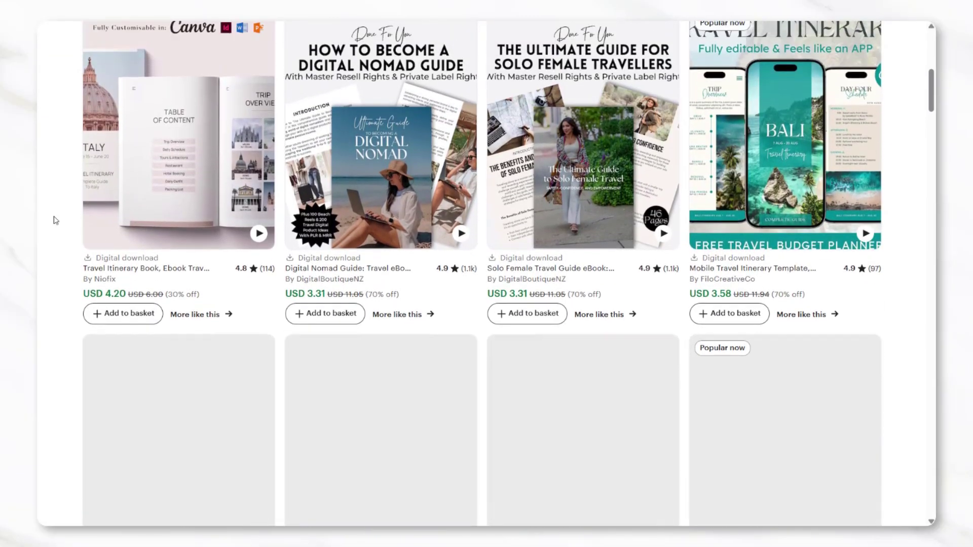
scroll(64, 244, "down", 7)
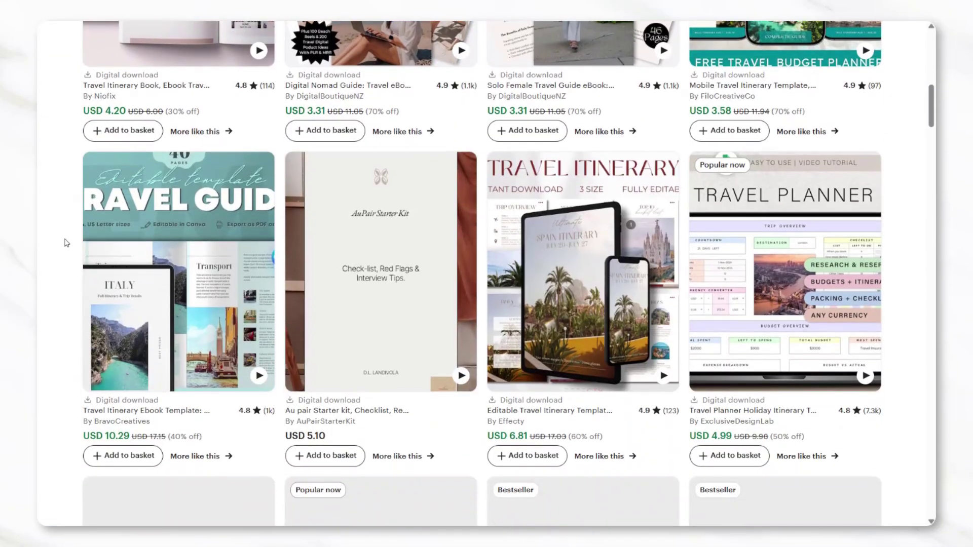
scroll(65, 243, "down", 5)
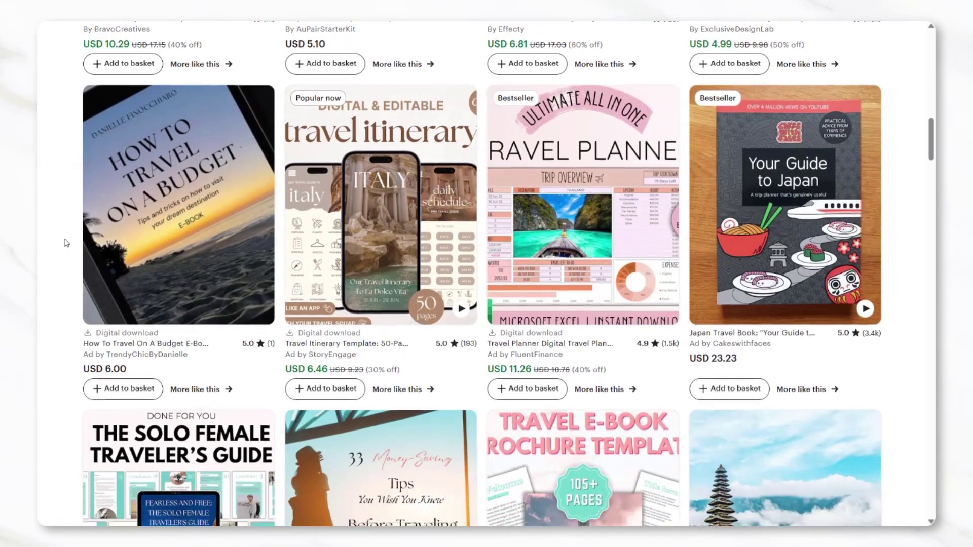
scroll(65, 243, "down", 4)
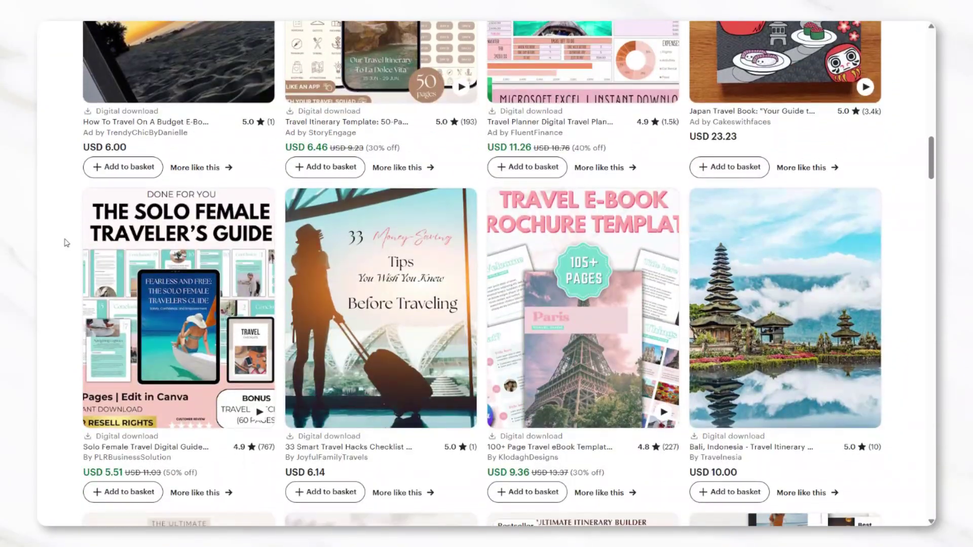
scroll(65, 244, "up", 15)
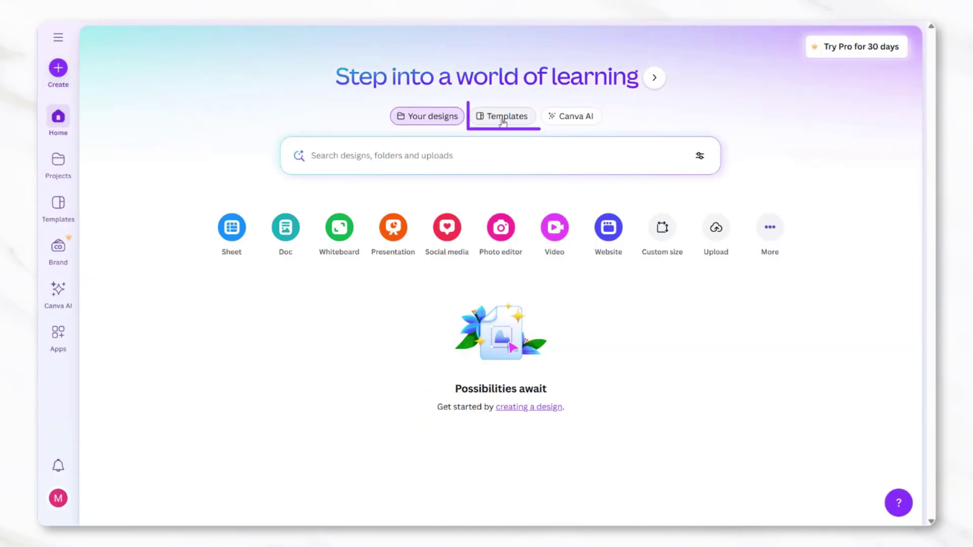
Search Canva templates for 'ebook template' and browse covers like A Guide to Self-Care
left_click(503, 121)
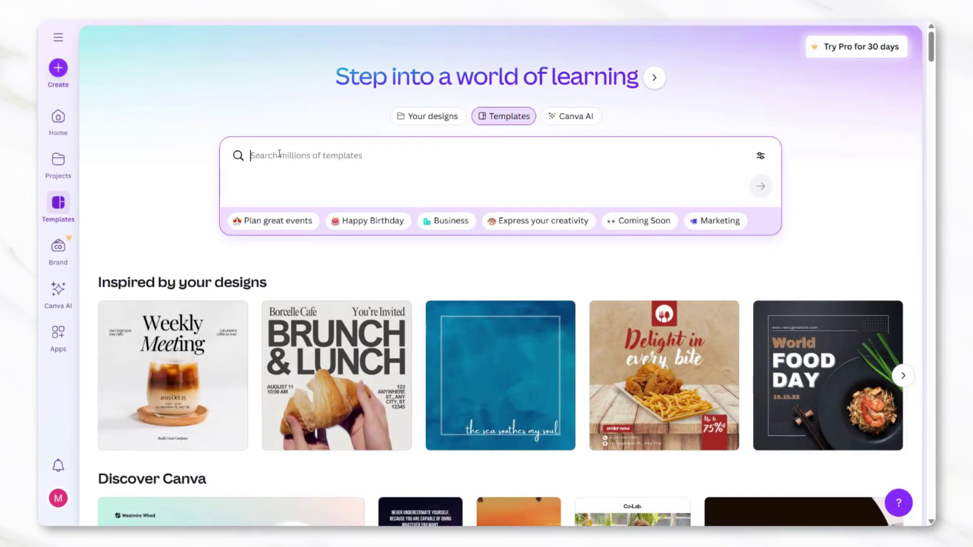
type("ebook")
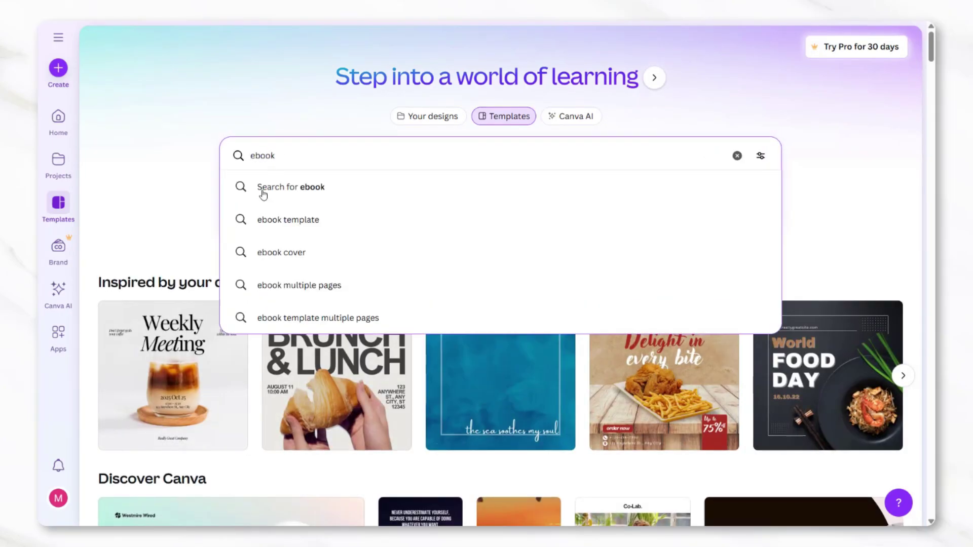
left_click(281, 222)
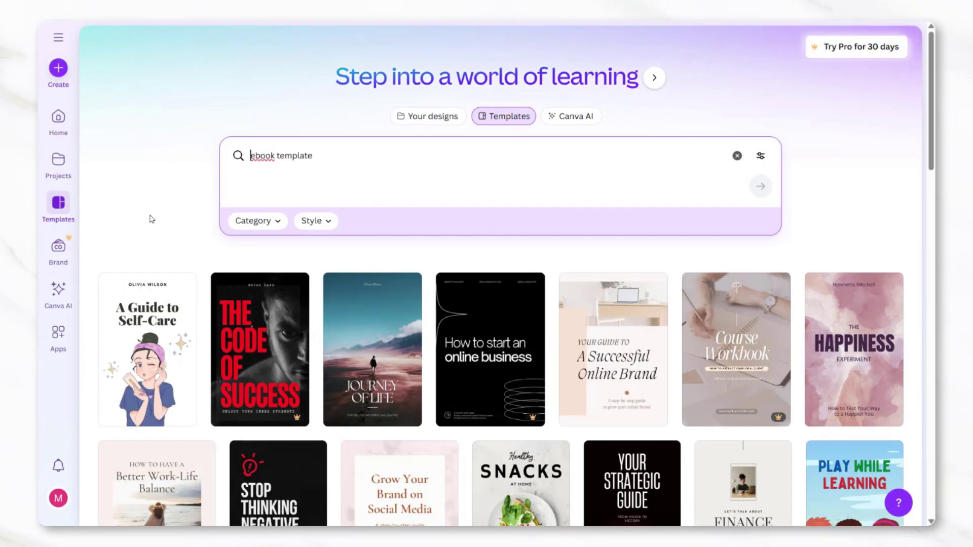
scroll(94, 329, "down", 12)
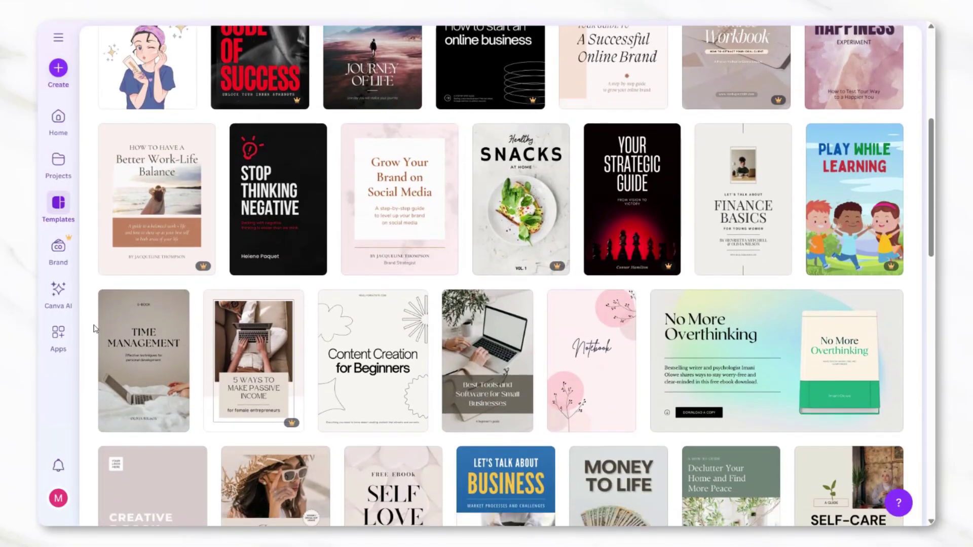
scroll(94, 328, "down", 12)
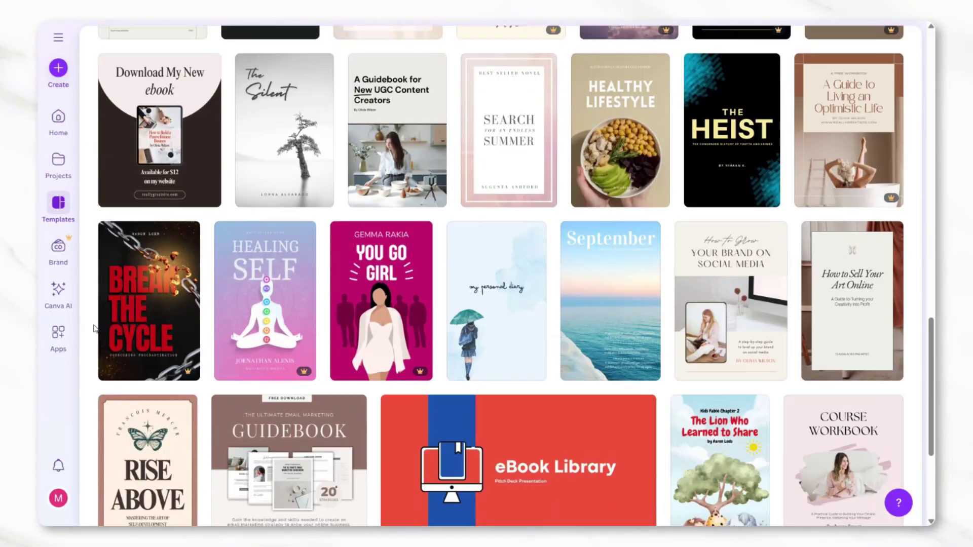
scroll(93, 328, "down", 12)
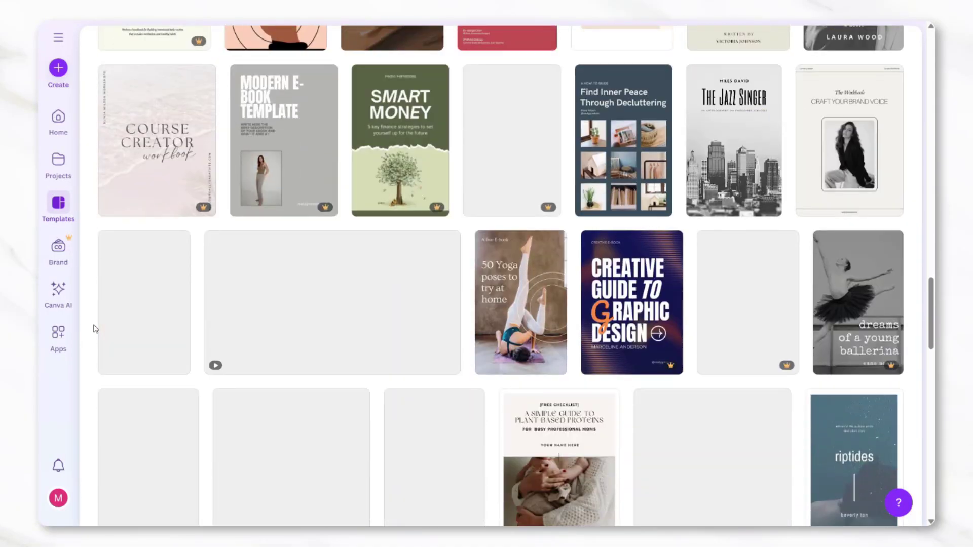
scroll(94, 328, "down", 12)
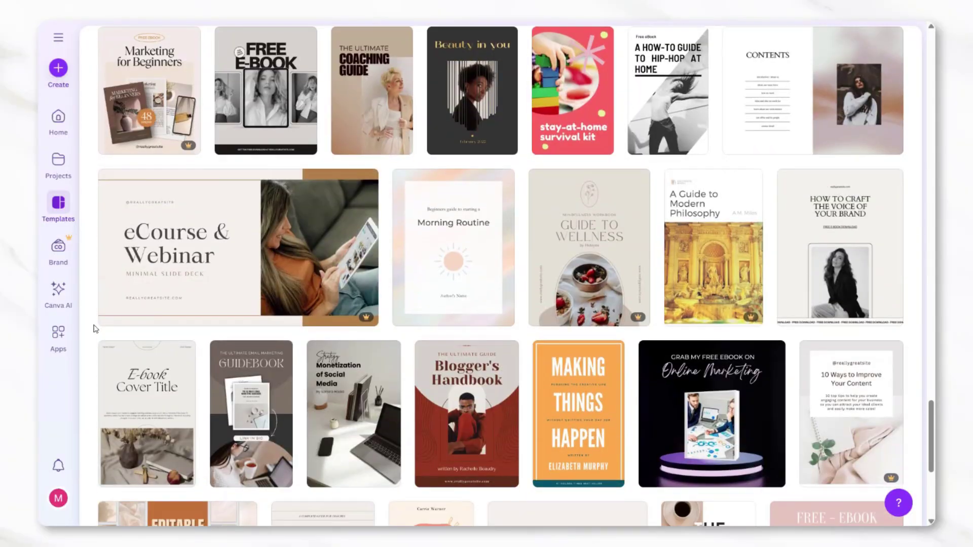
scroll(94, 328, "up", 15)
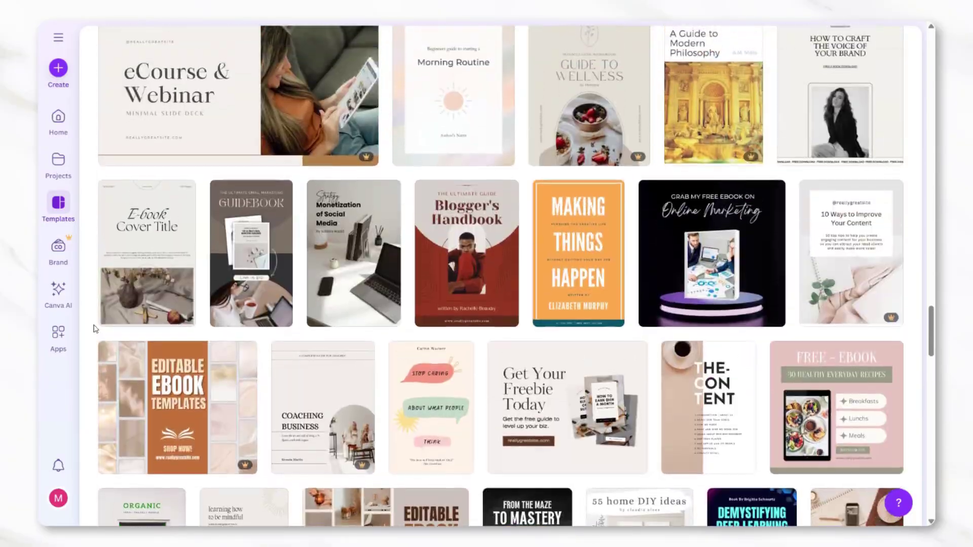
scroll(93, 328, "up", 15)
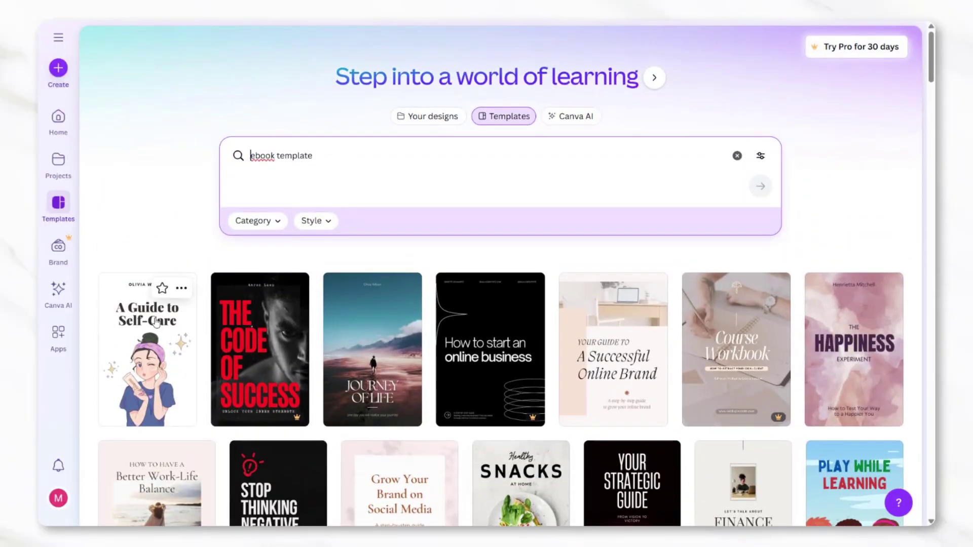
Open the 'A Successful Online Brand' ebook template in the editor for customising
left_click(587, 343)
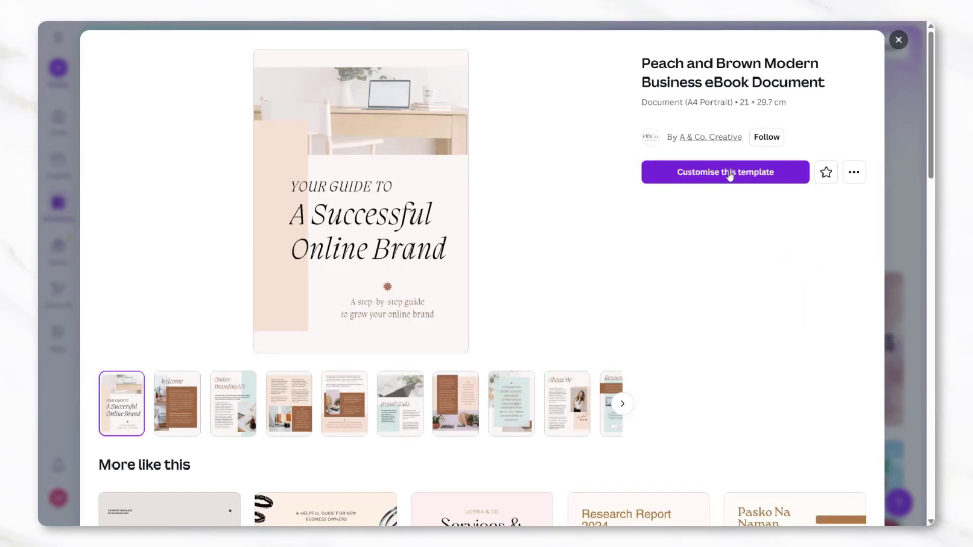
left_click(730, 175)
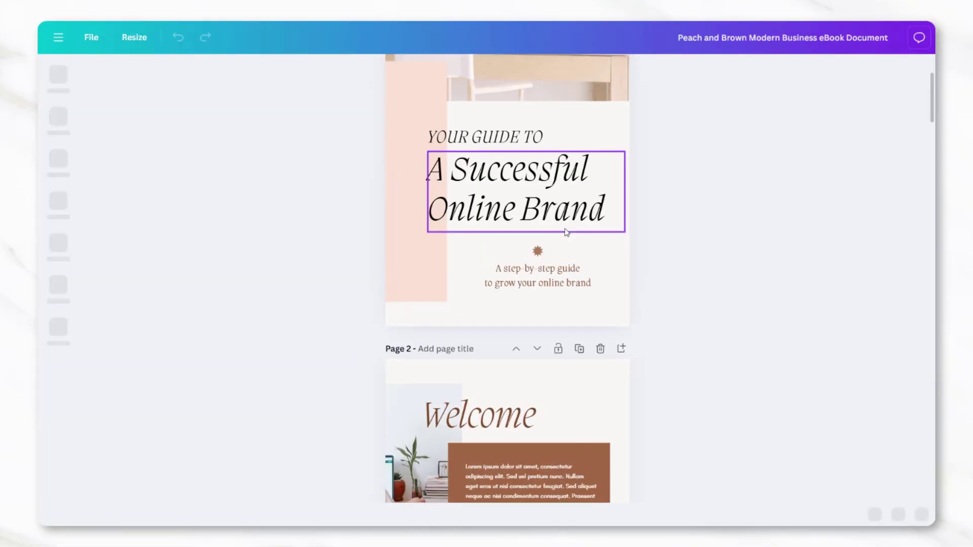
scroll(341, 248, "up", 3)
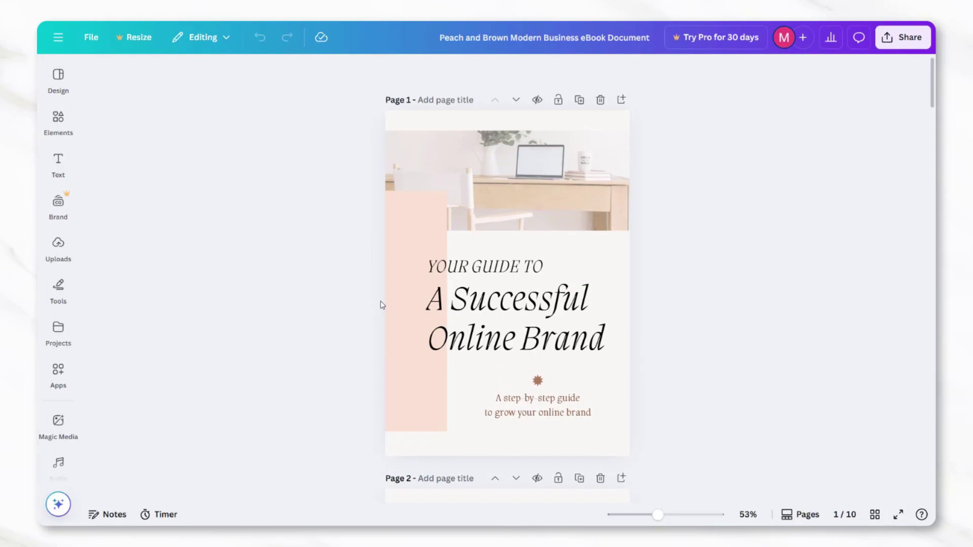
Show text colour choices for the cover title, keeping it left-aligned after briefly centring
left_click(462, 317)
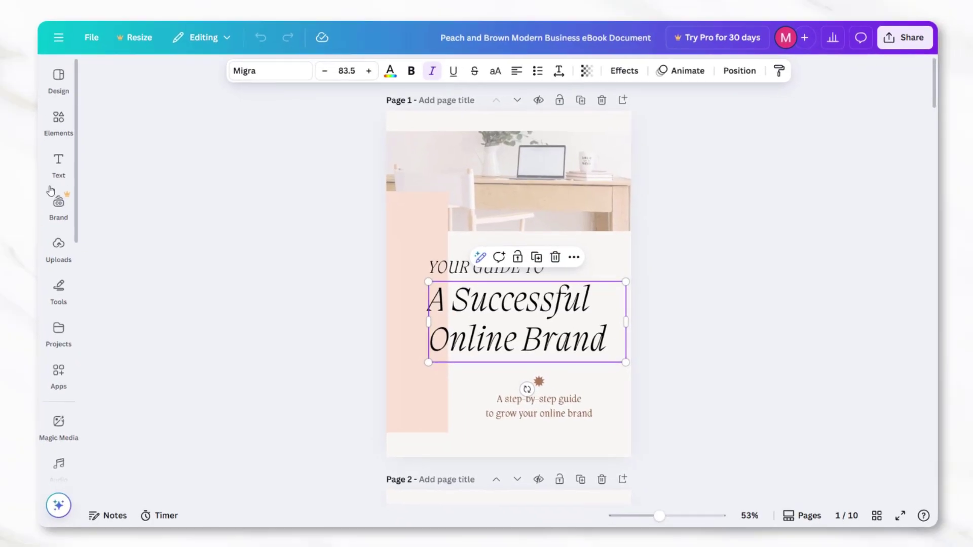
left_click(58, 163)
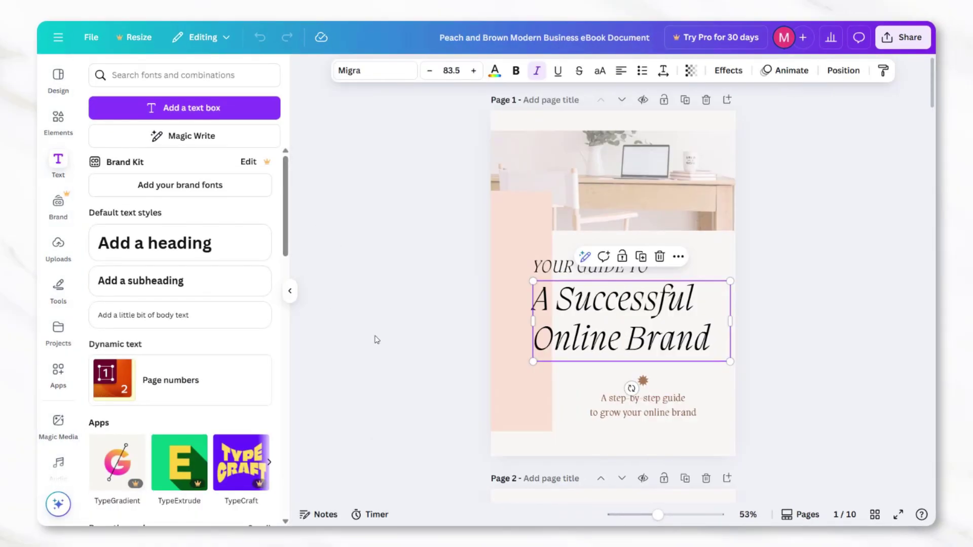
left_click(495, 71)
left_click(621, 70)
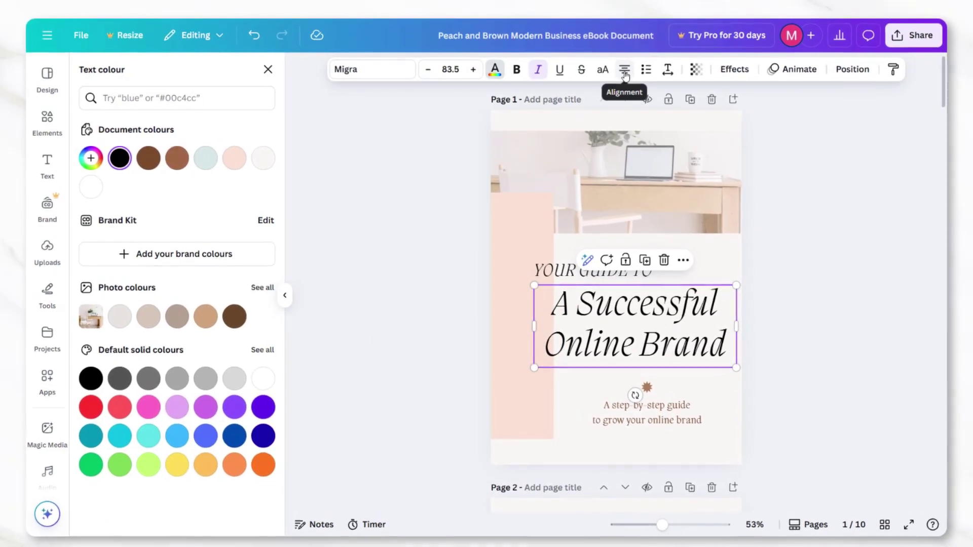
left_click(625, 71)
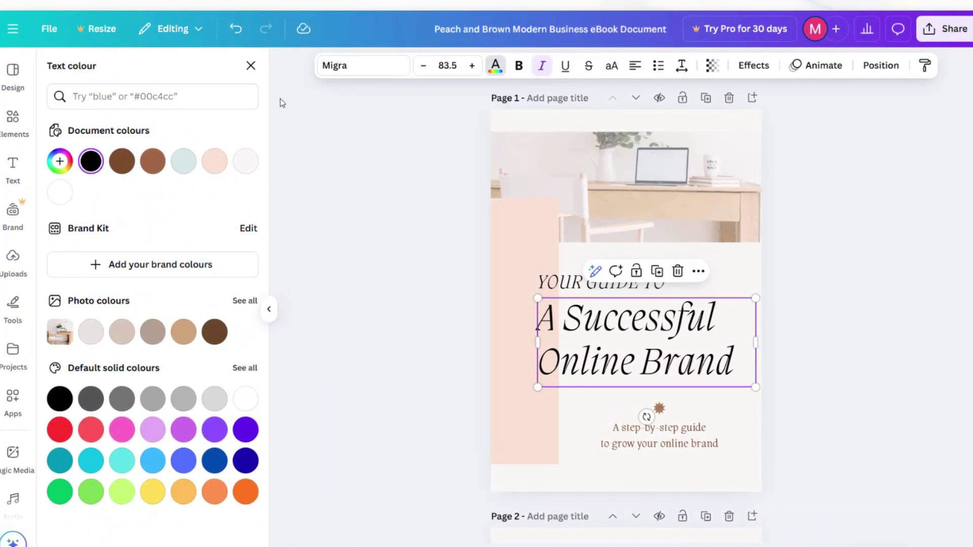
Search the Elements library for graphics and filter to Graphics results
left_click(15, 129)
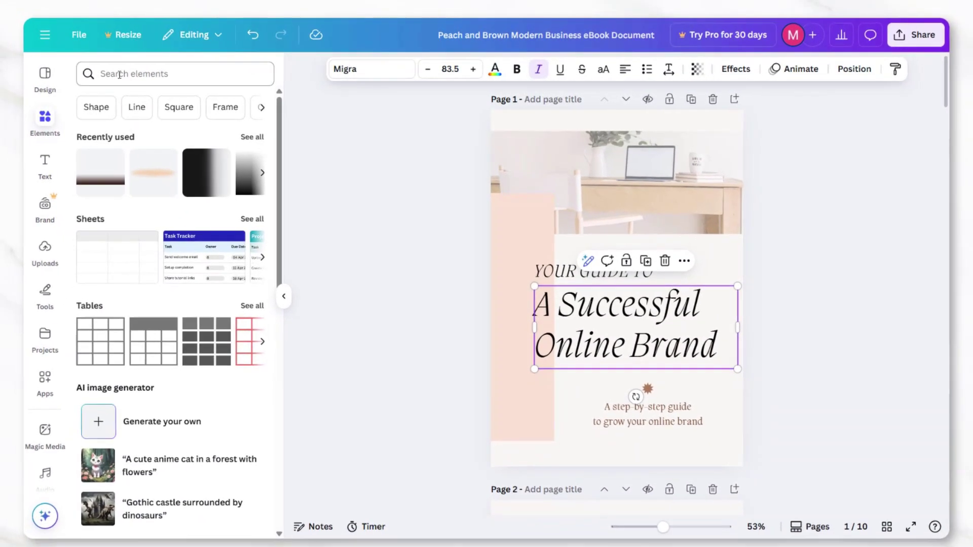
left_click(105, 72)
type("graphic")
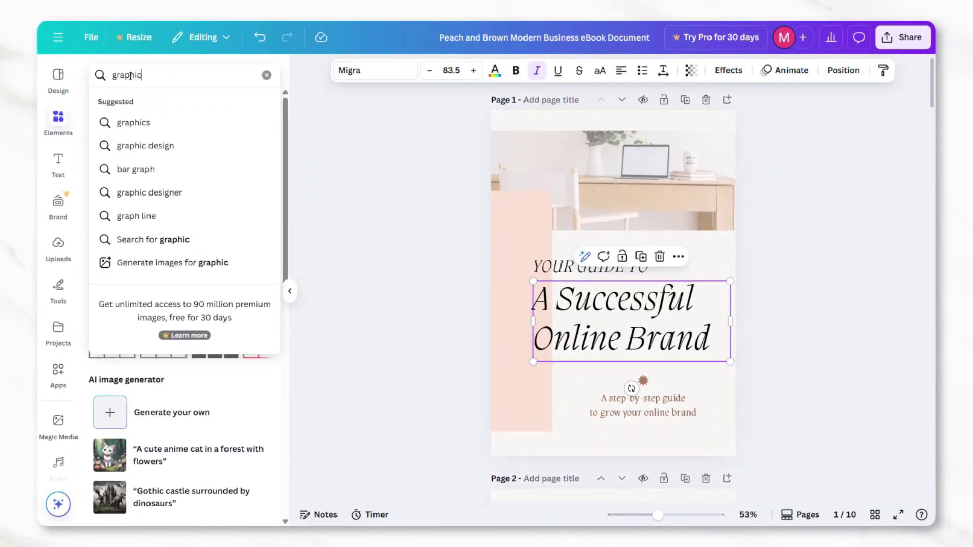
left_click(133, 122)
scroll(150, 296, "down", 2)
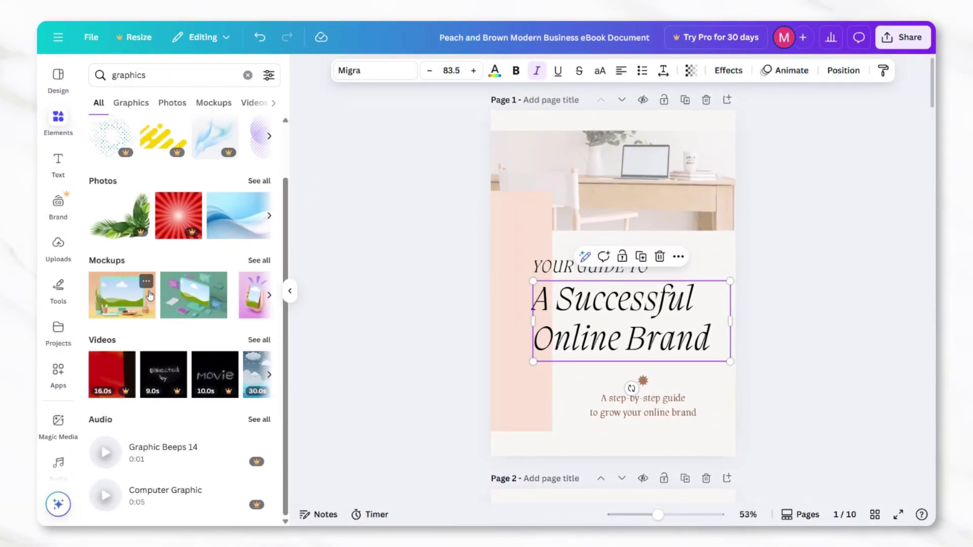
left_click(132, 104)
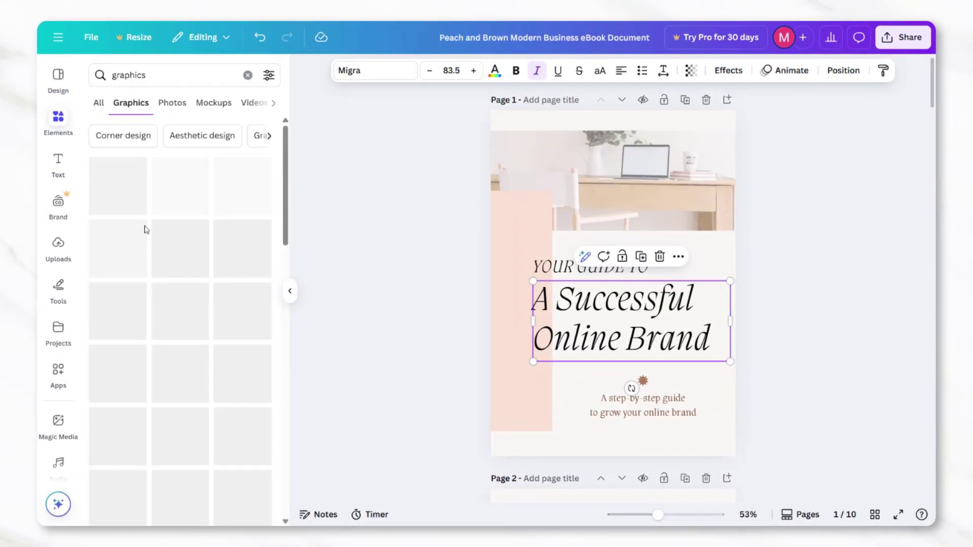
Search elements for 'beach' and place the seashell graphic over the top photo and subtitle
left_click(248, 75)
type("beac")
key("Return")
left_click(131, 103)
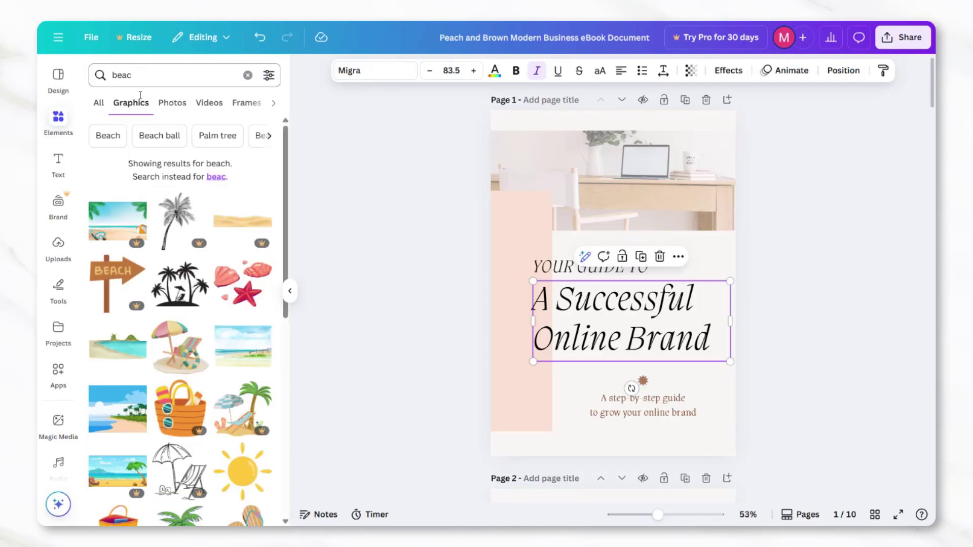
scroll(256, 169, "down", 6)
scroll(256, 169, "up", 6)
key("ctrl+z")
scroll(526, 143, "down", 1)
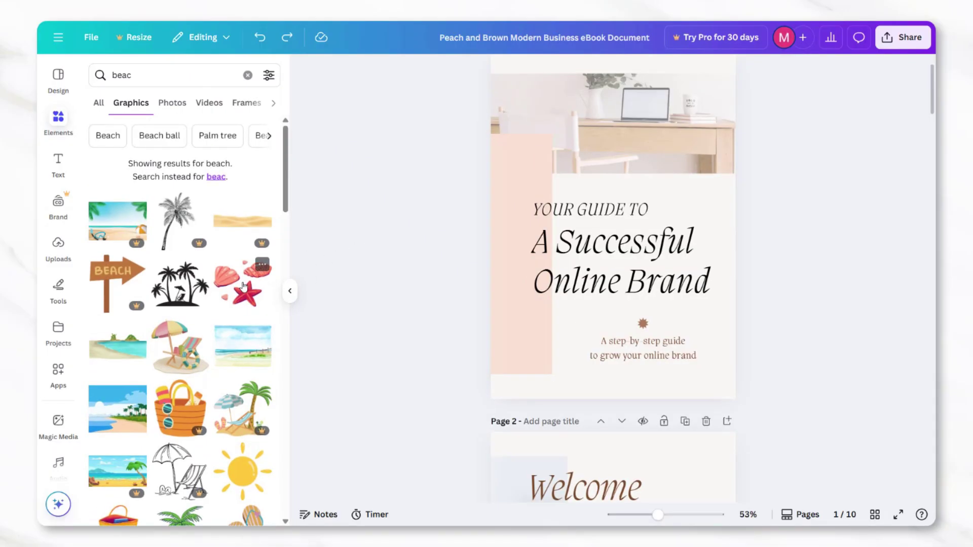
left_click_drag(245, 286, 610, 132)
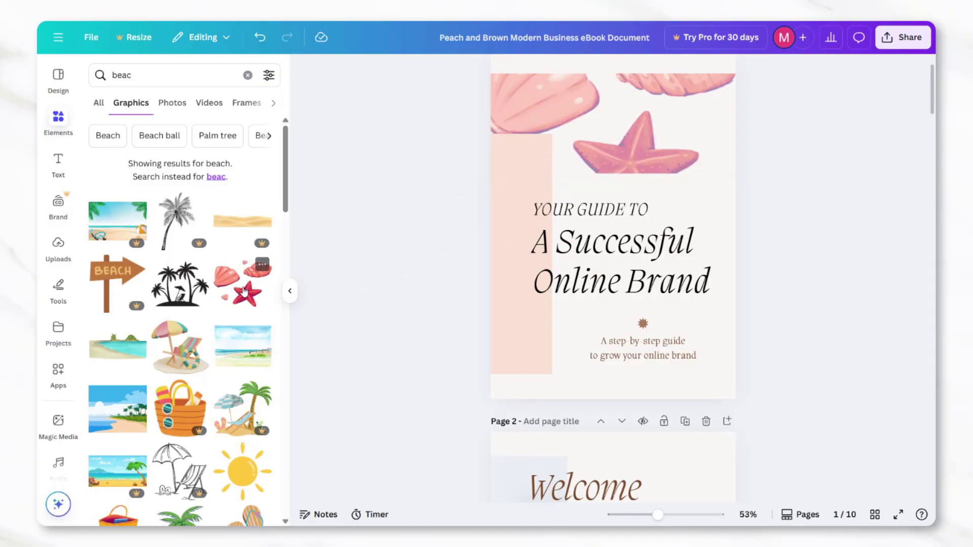
left_click_drag(245, 290, 546, 305)
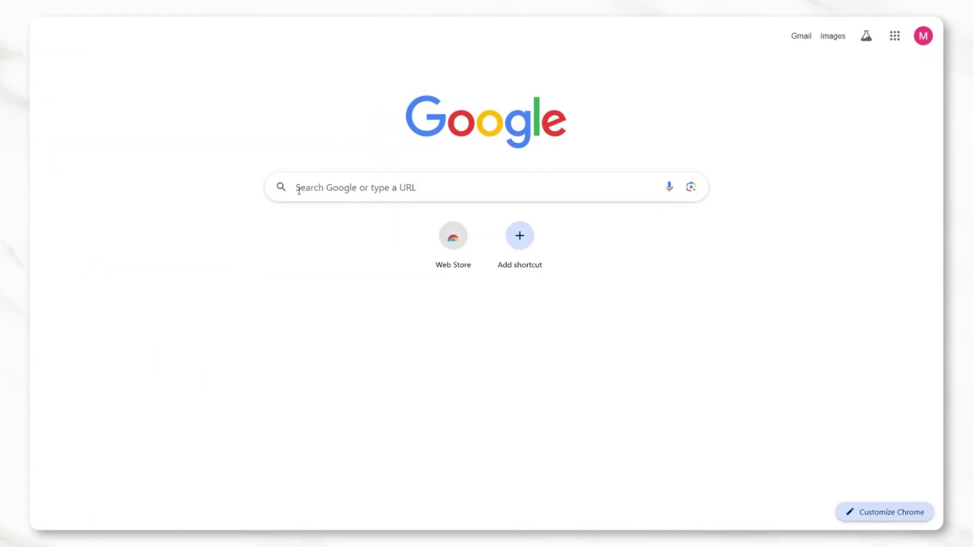
Search Google Images for 'pink white and black color' palette swatches
left_click(302, 192)
type("pink whi")
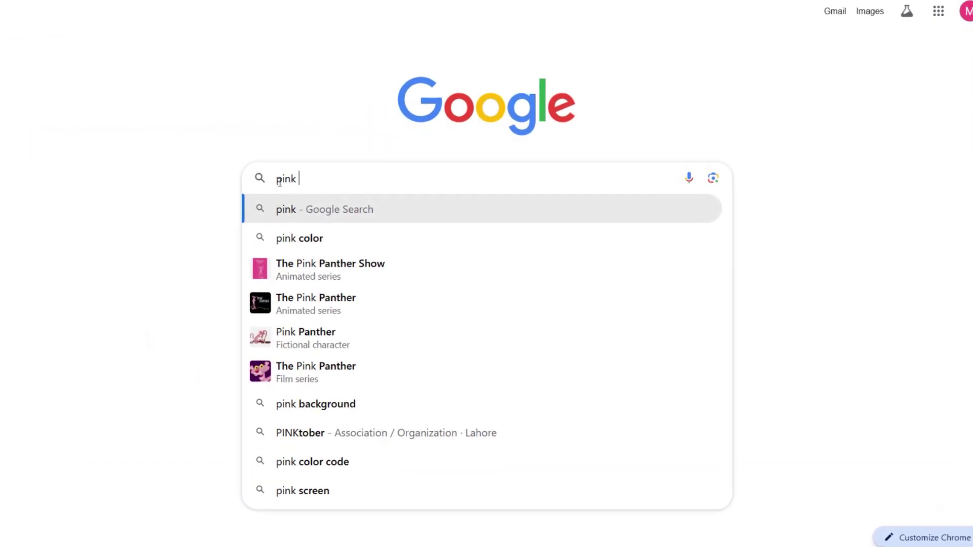
type("te and b")
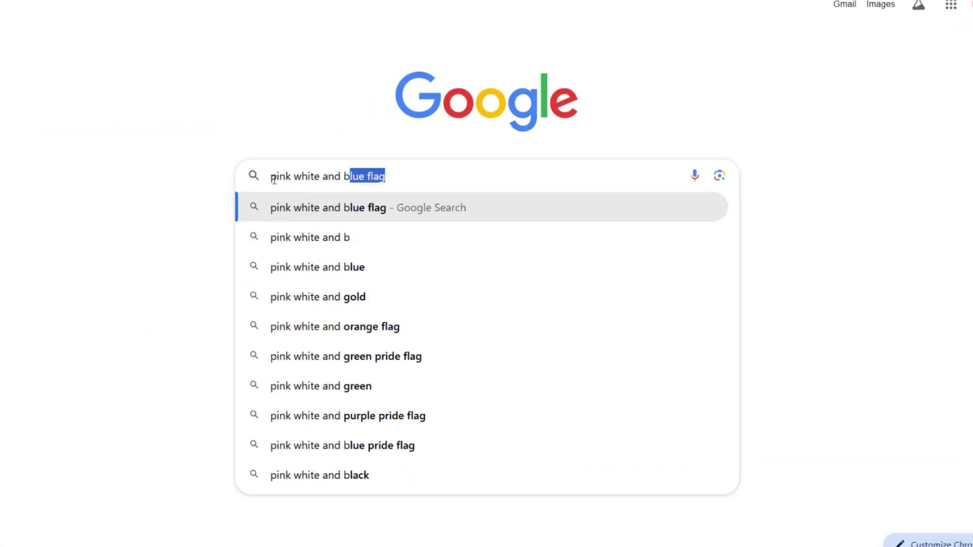
type("lack color")
left_click(322, 207)
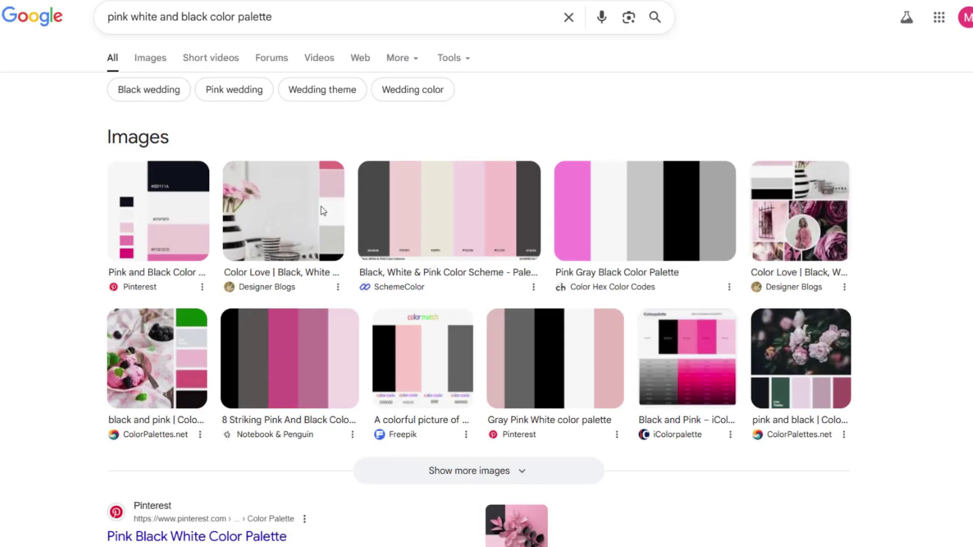
left_click(156, 66)
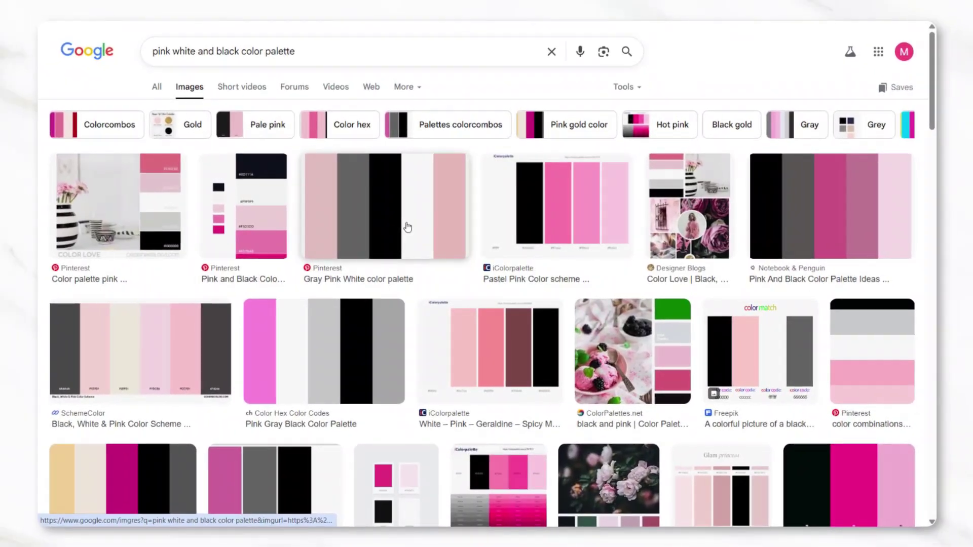
Add the Gray Pink White palette image to page 1 and apply its colours to the page
left_click(408, 227)
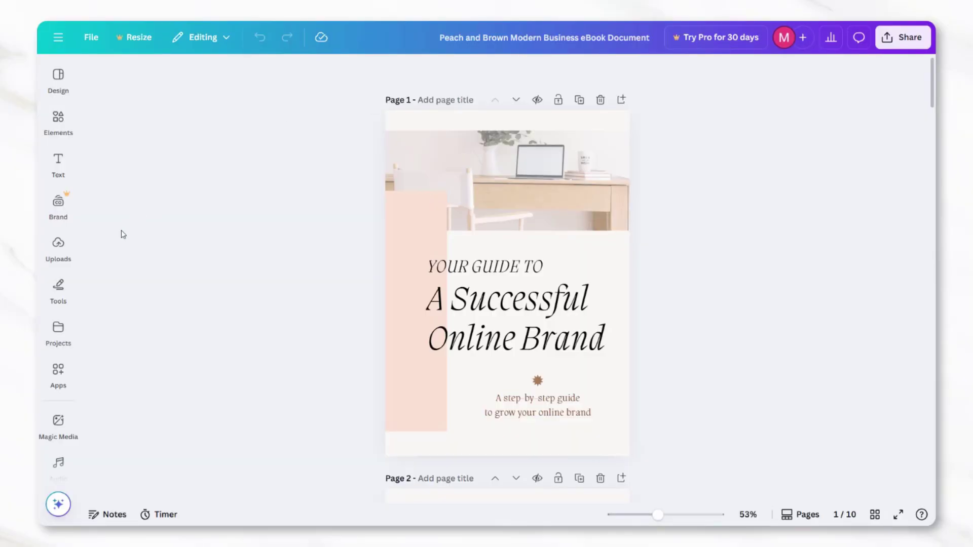
left_click_drag(112, 257, 429, 379)
right_click(427, 379)
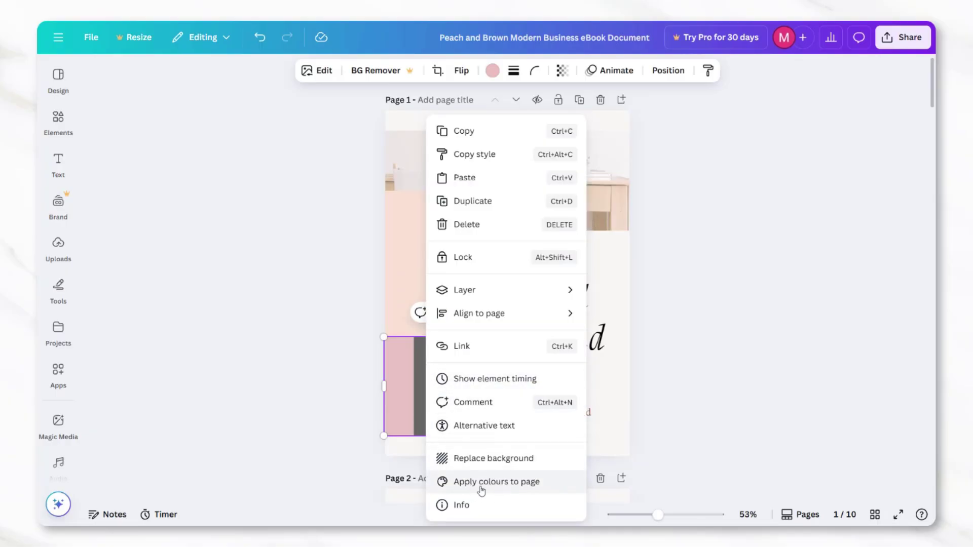
left_click(506, 486)
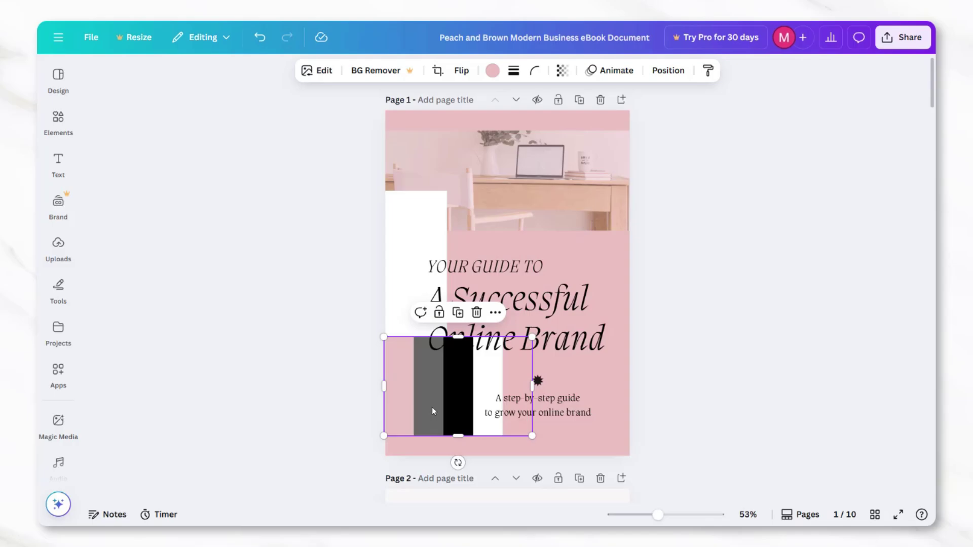
left_click_drag(432, 407, 451, 440)
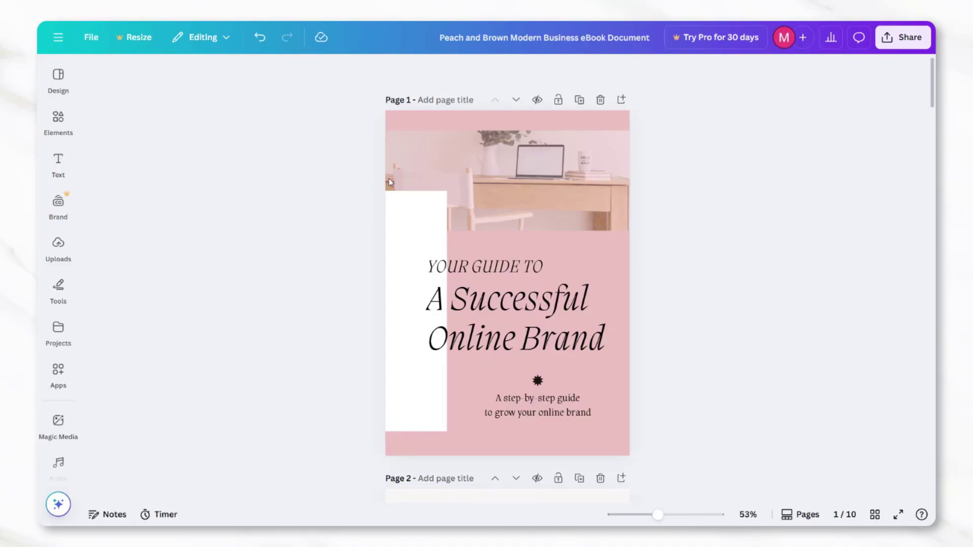
left_click(483, 332)
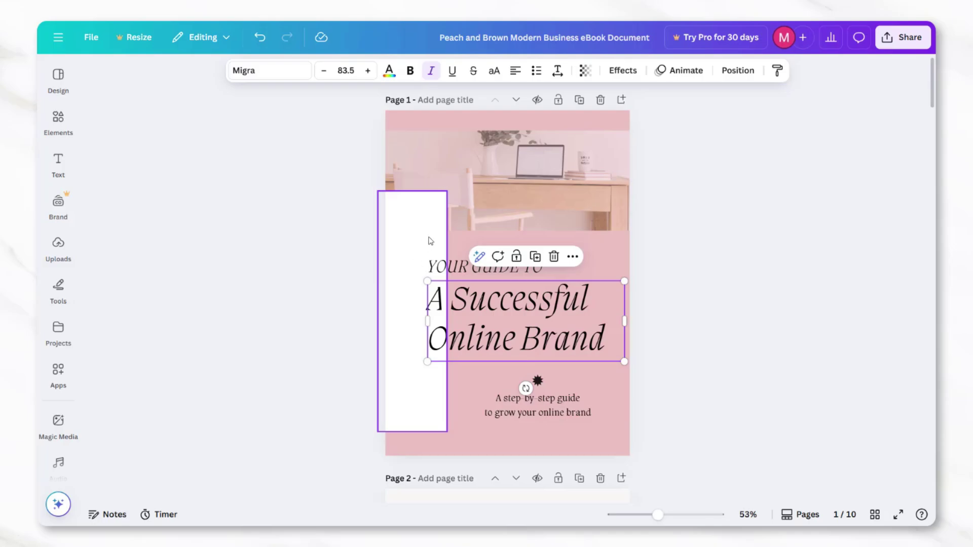
left_click(461, 215)
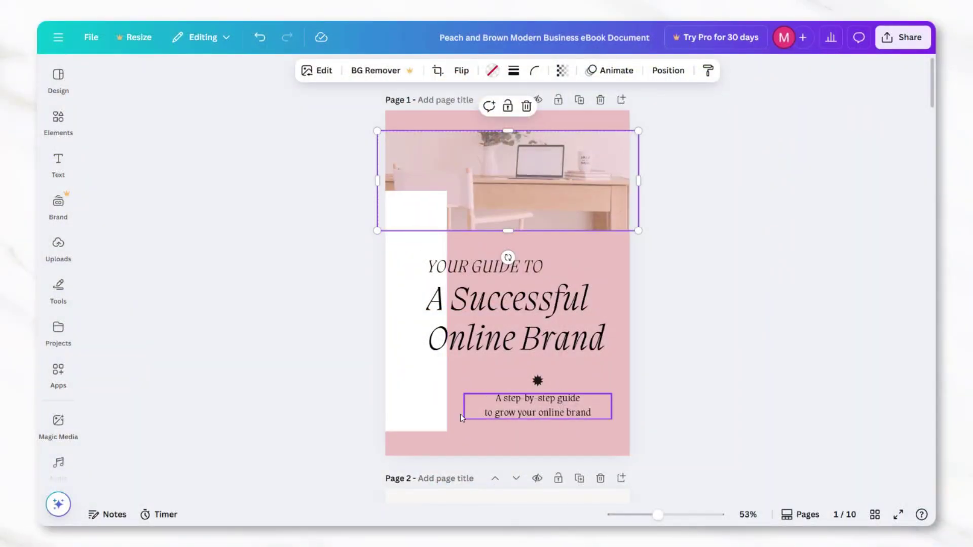
Select the white block beside the cover title
left_click(430, 416)
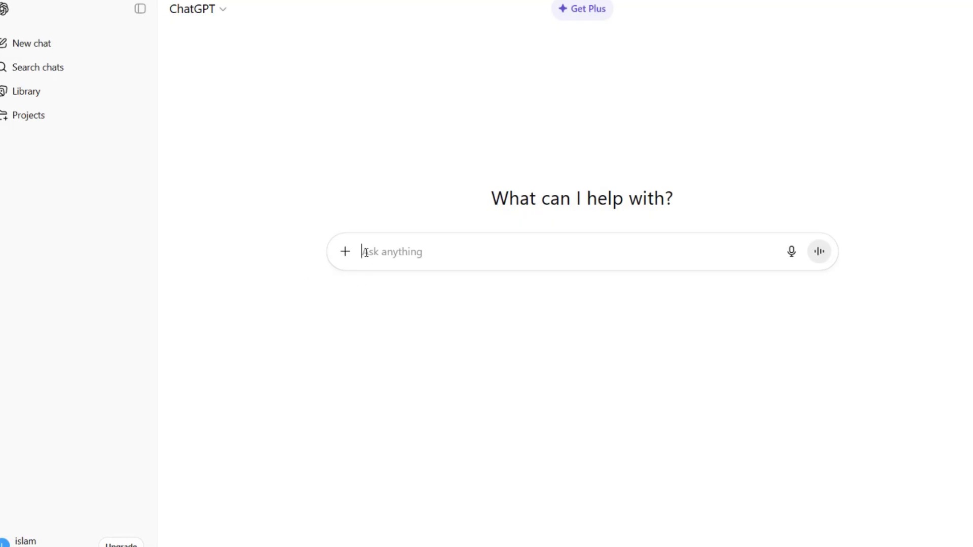
Send the pasted solo-travel e-book prompt to ChatGPT and read through the three-chapter draft
type("write me a three-chapter e-book that's a guide to solo traveling for beginners.")
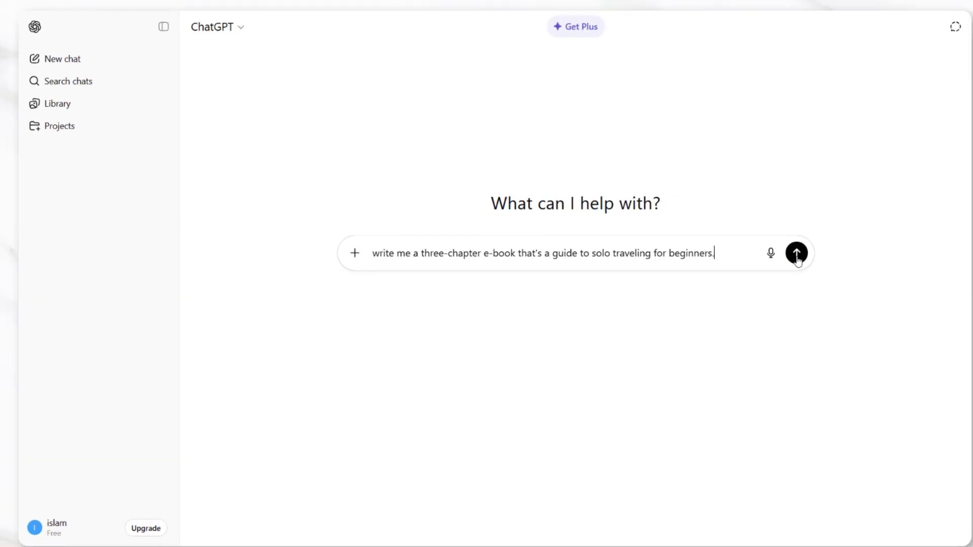
left_click(796, 254)
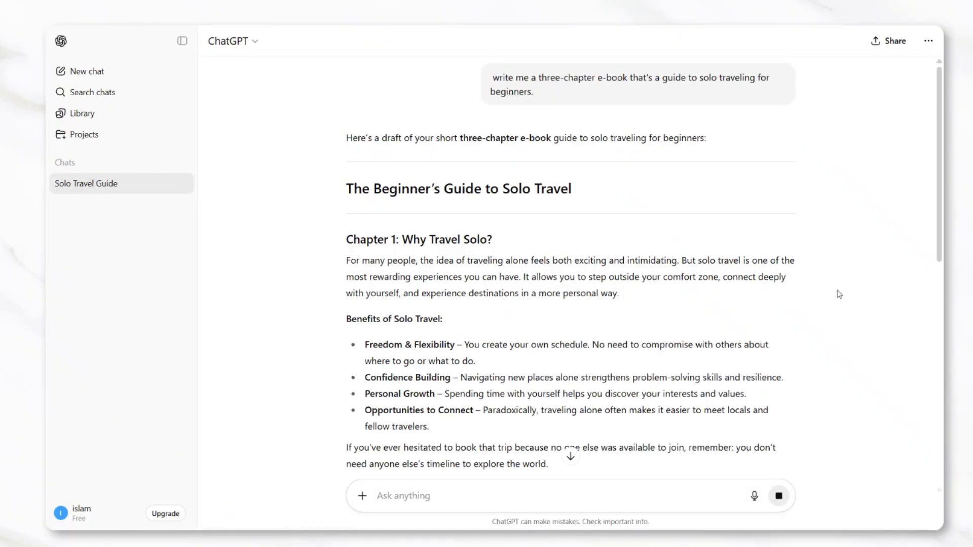
scroll(840, 294, "down", 15)
scroll(839, 294, "down", 5)
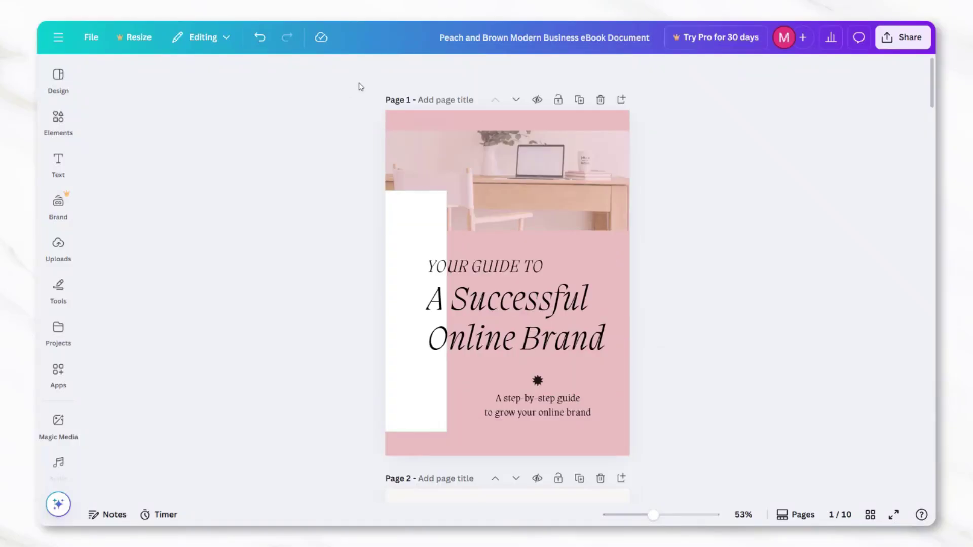
Cut page 2's body text and paste it over page 3's body text box
scroll(609, 254, "down", 5)
double_click(609, 254)
key("ctrl+a")
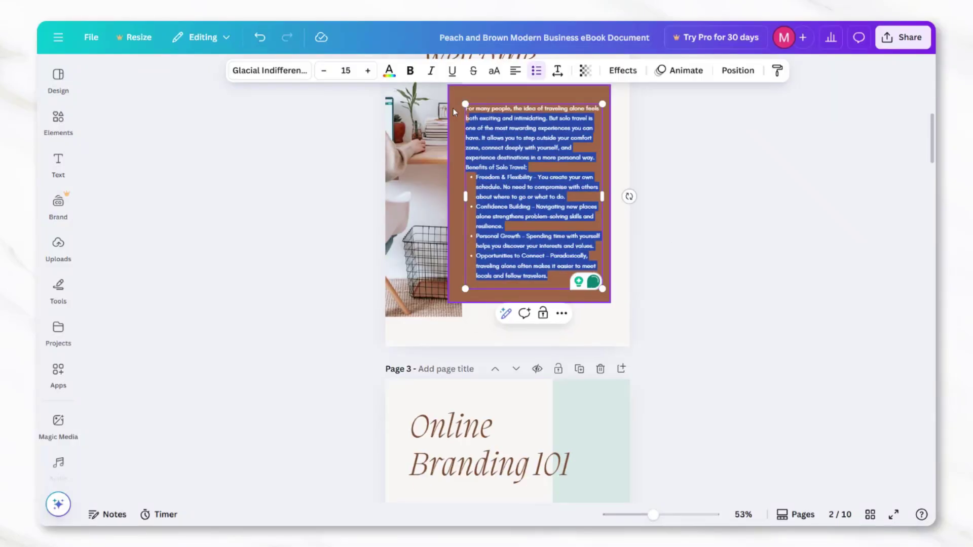
key("ctrl+x")
scroll(457, 253, "down", 6)
double_click(463, 370)
key("ctrl+a")
key("ctrl+v")
left_click(636, 321)
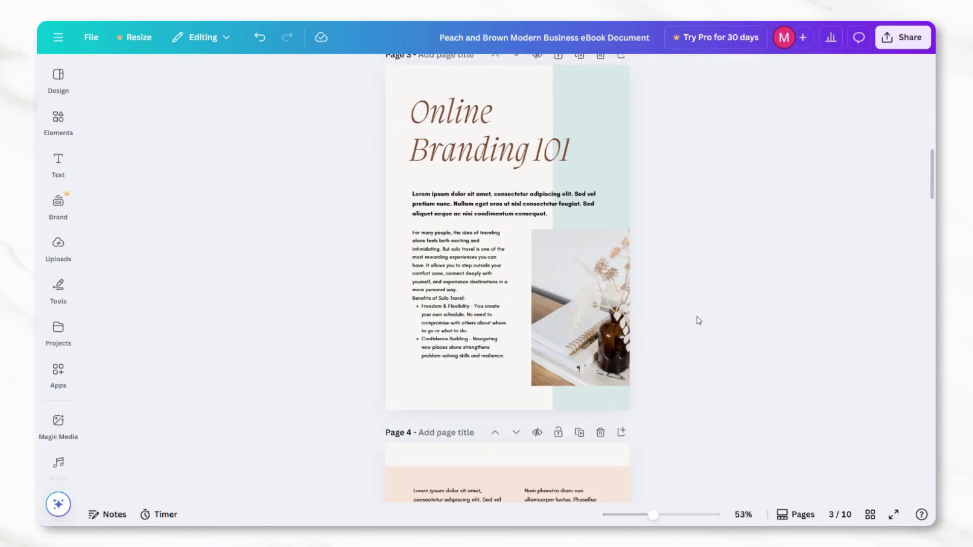
Replace page 4's left text box placeholder with the pasted text
scroll(697, 321, "down", 5)
double_click(430, 228)
key("ctrl+a")
key("ctrl+v")
left_click(651, 251)
scroll(652, 251, "down", 10)
scroll(654, 252, "up", 20)
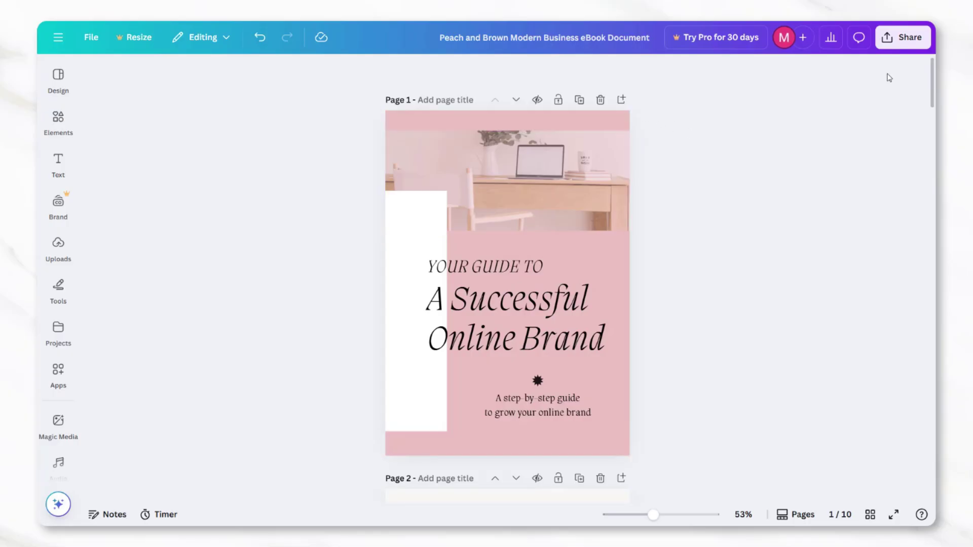
Download only page 1, the pink cover, as a PNG image
left_click(909, 45)
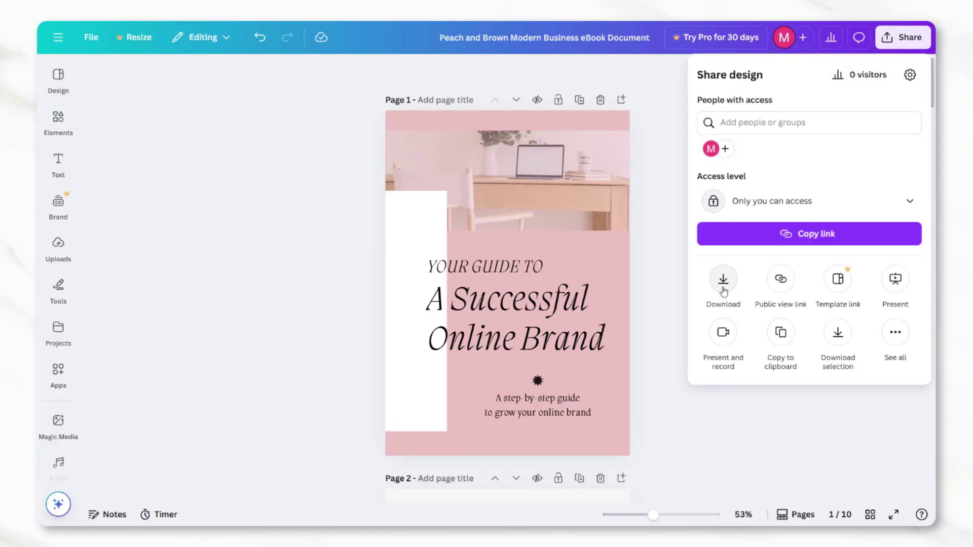
left_click(723, 283)
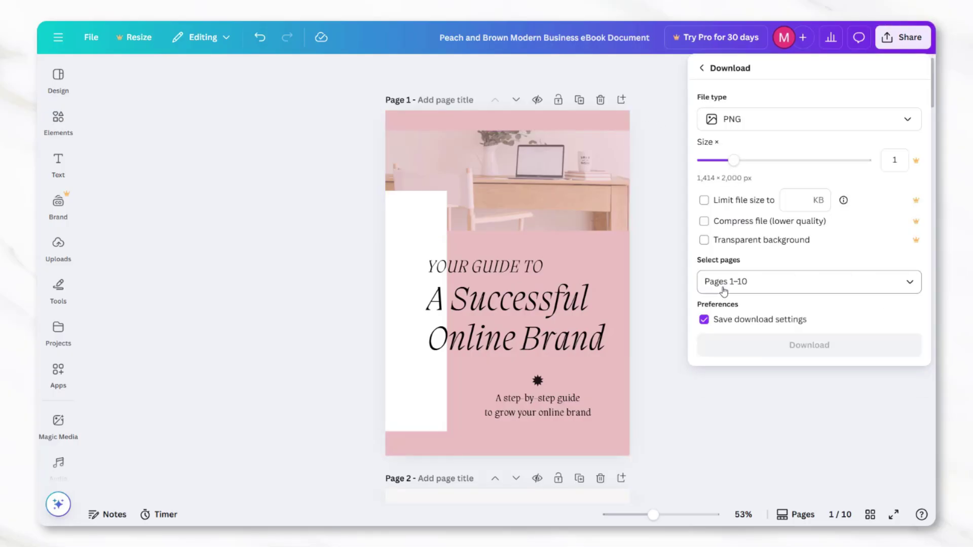
left_click(907, 283)
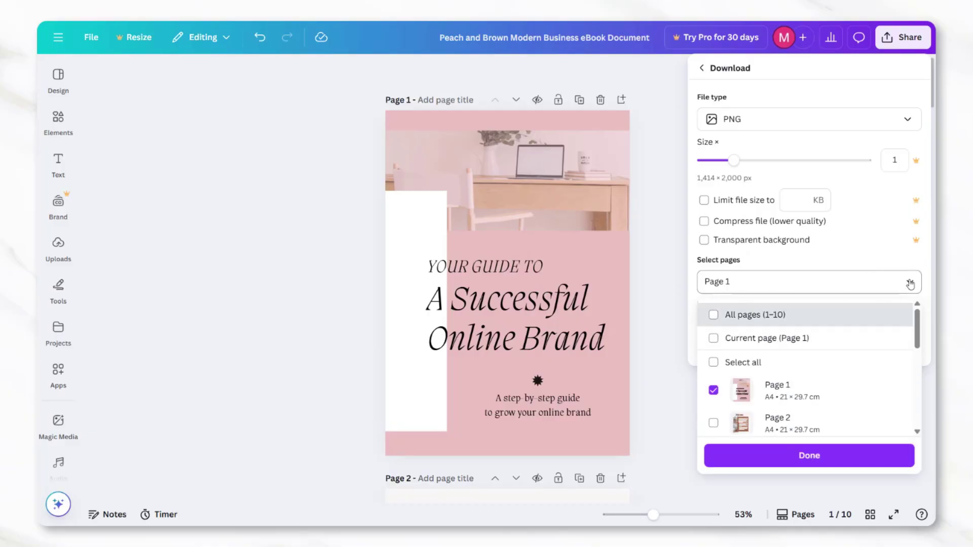
left_click(821, 302)
left_click(802, 346)
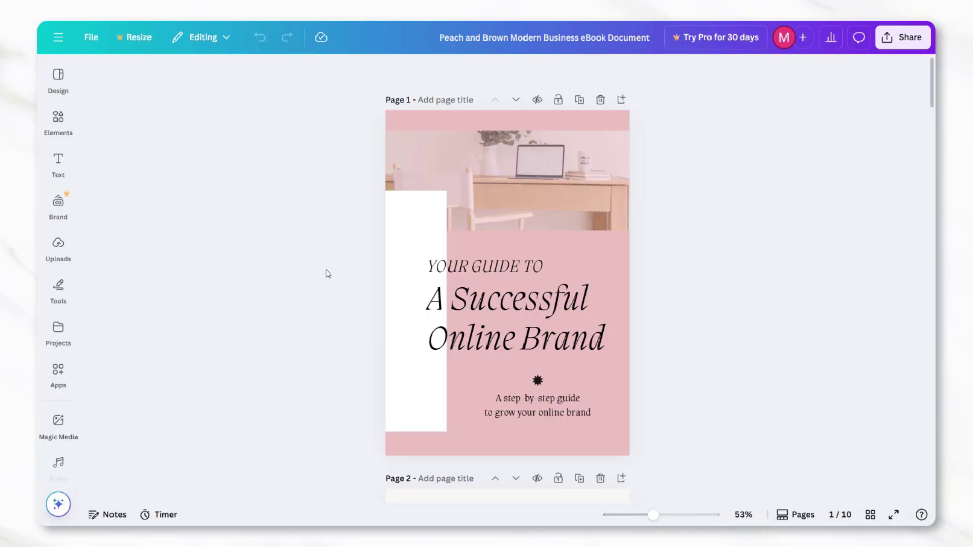
Download all 10 ebook pages as a PDF Standard file
left_click(901, 39)
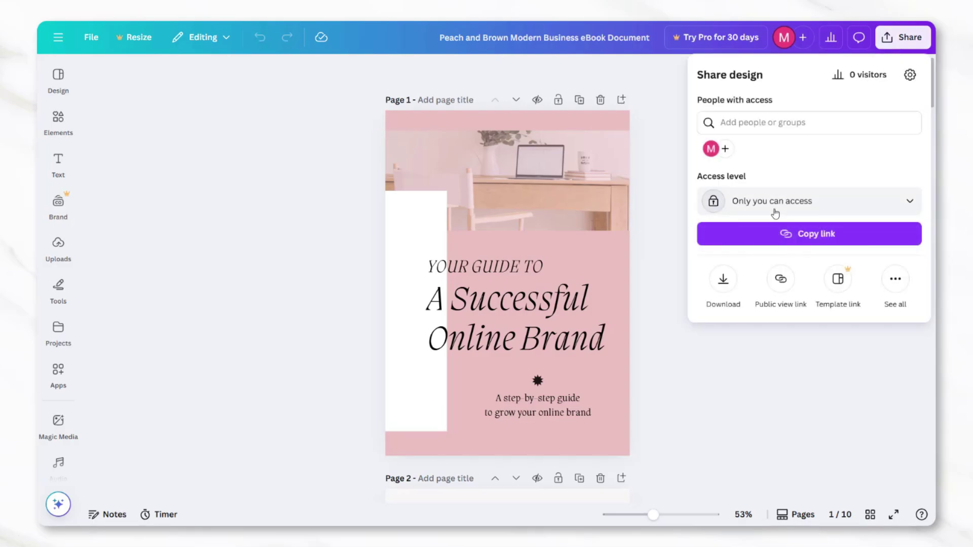
left_click(723, 279)
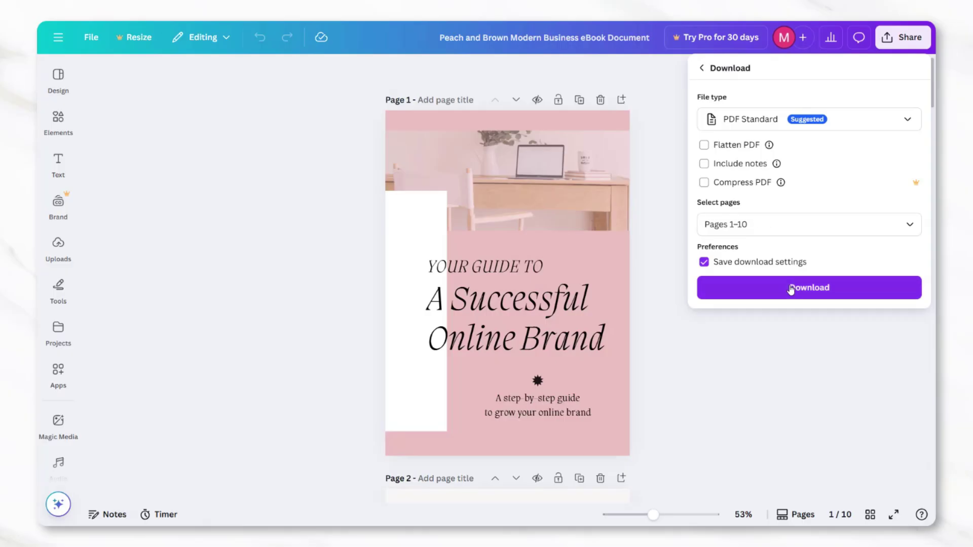
left_click(806, 293)
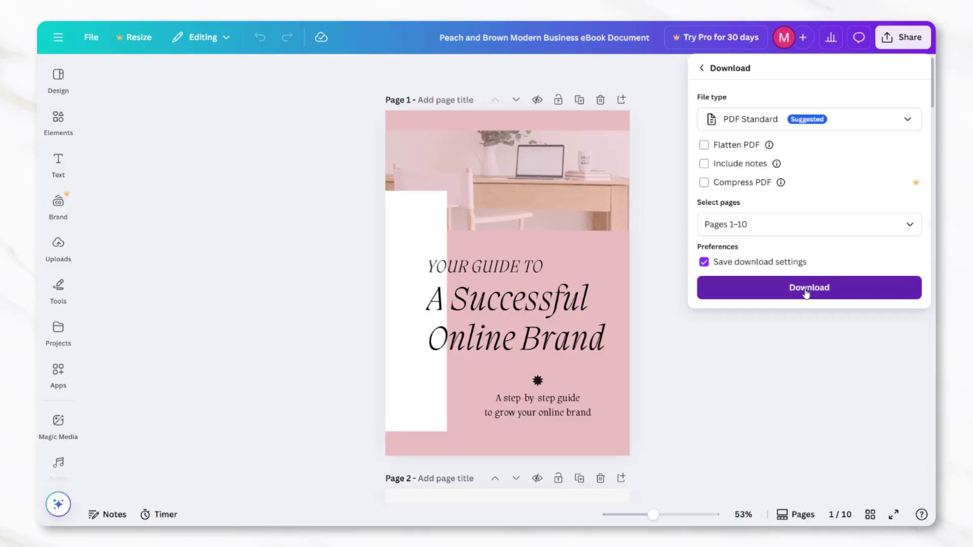
left_click(806, 293)
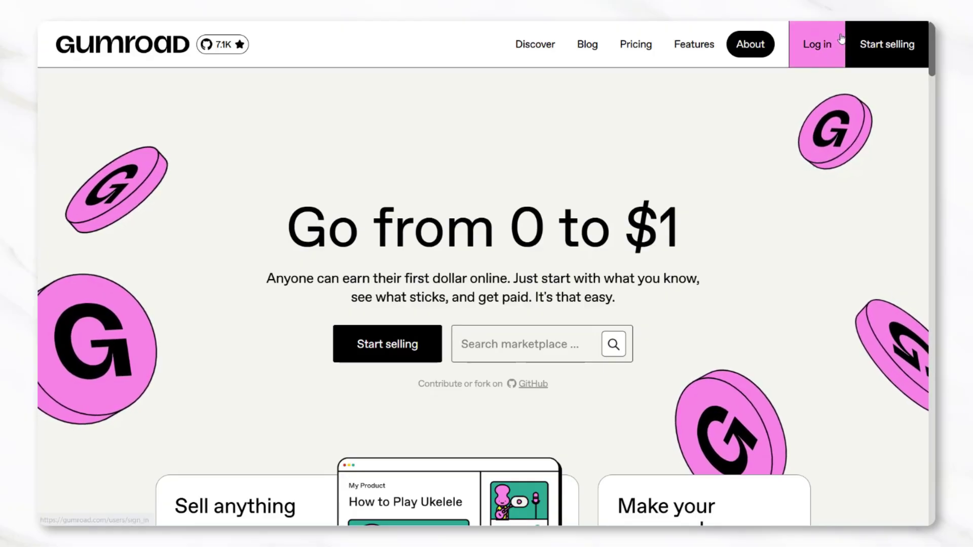
Sign up for a Gumroad seller account with an e-mail address and password
left_click(877, 45)
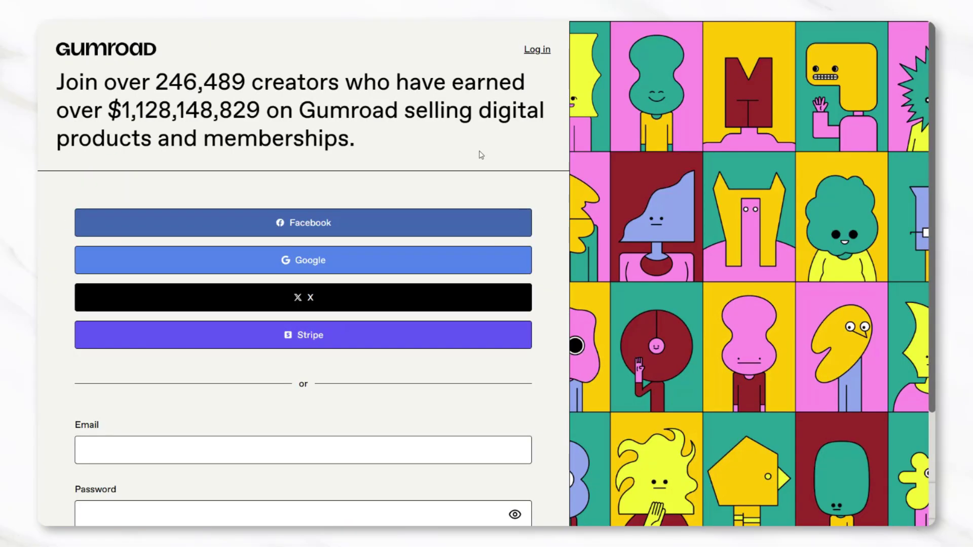
scroll(481, 155, "down", 3)
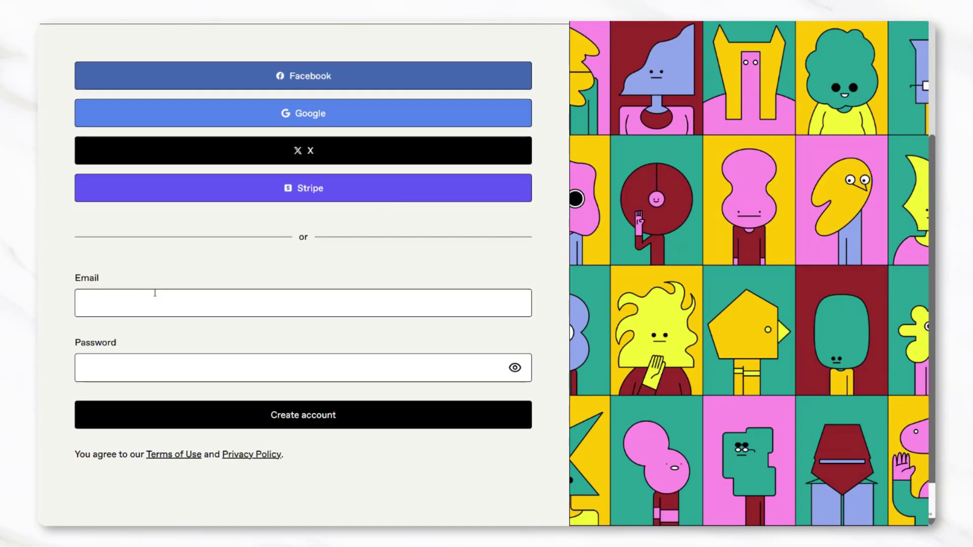
left_click(128, 304)
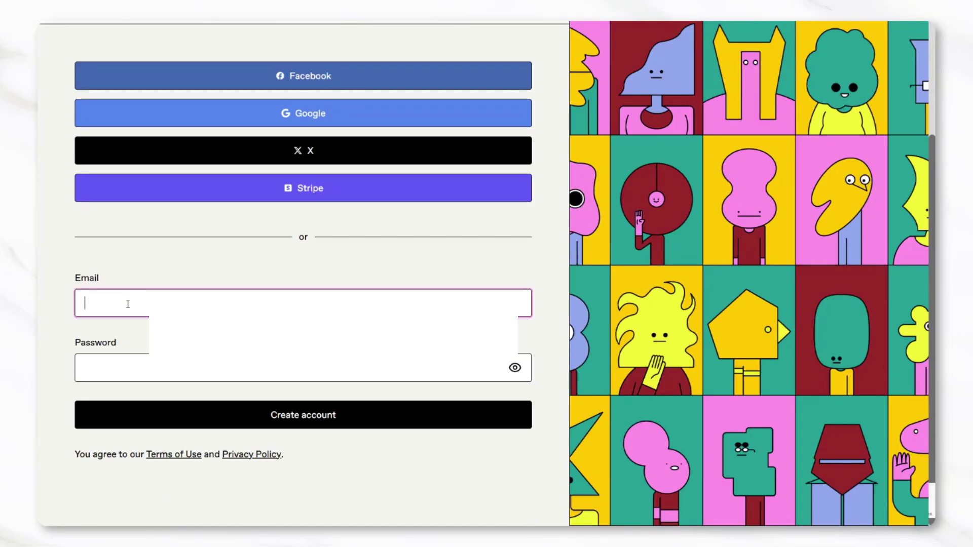
left_click(162, 369)
type("*********")
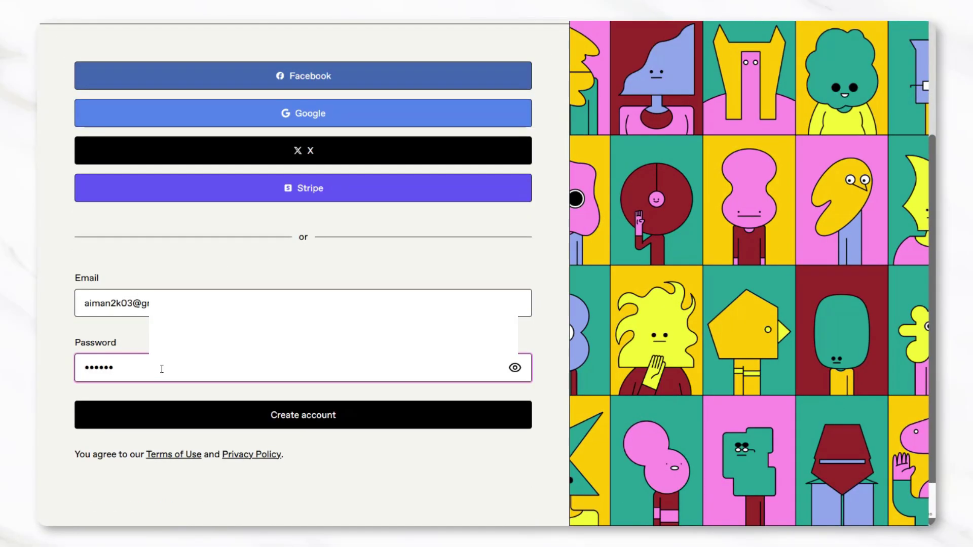
left_click(391, 413)
Create a new product named 'e book' in Products
left_click(100, 126)
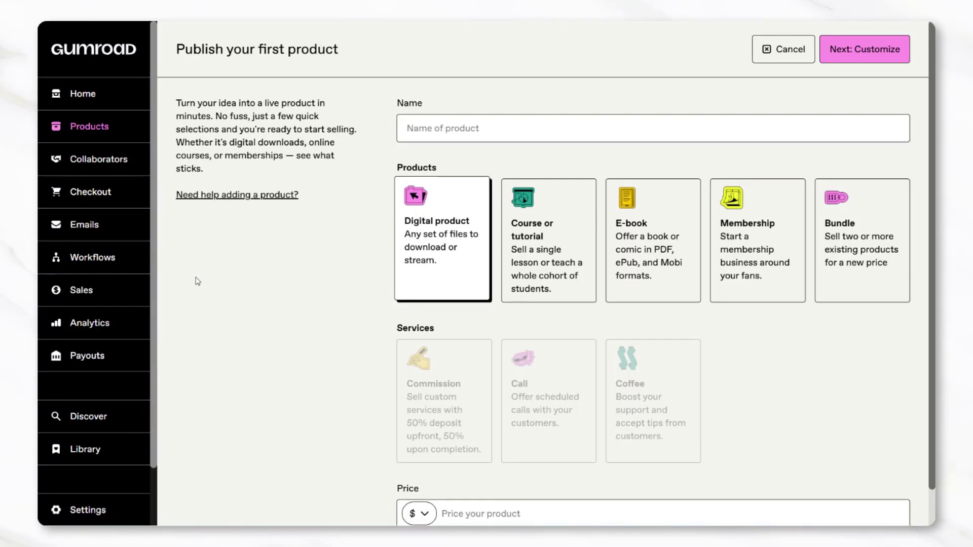
left_click(404, 132)
type("e b")
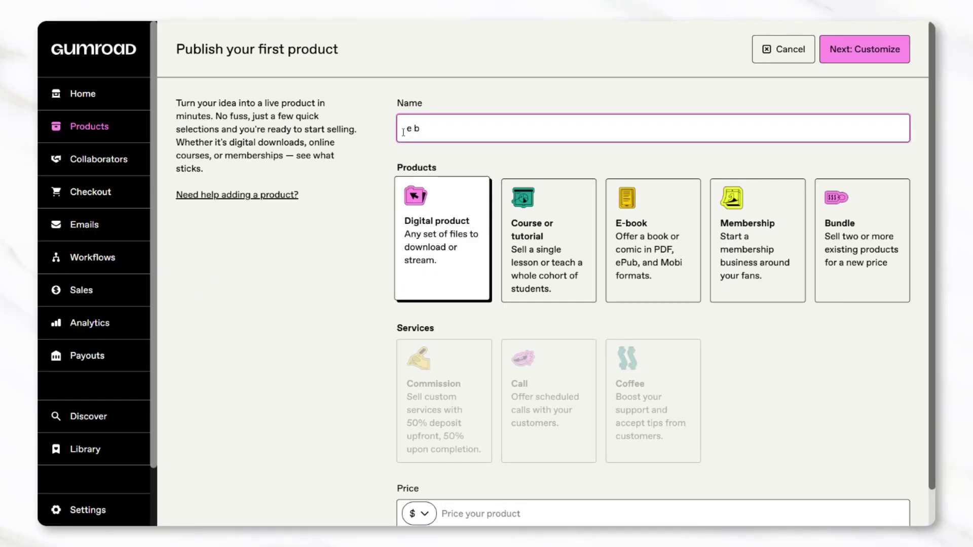
type("ook")
key("Return")
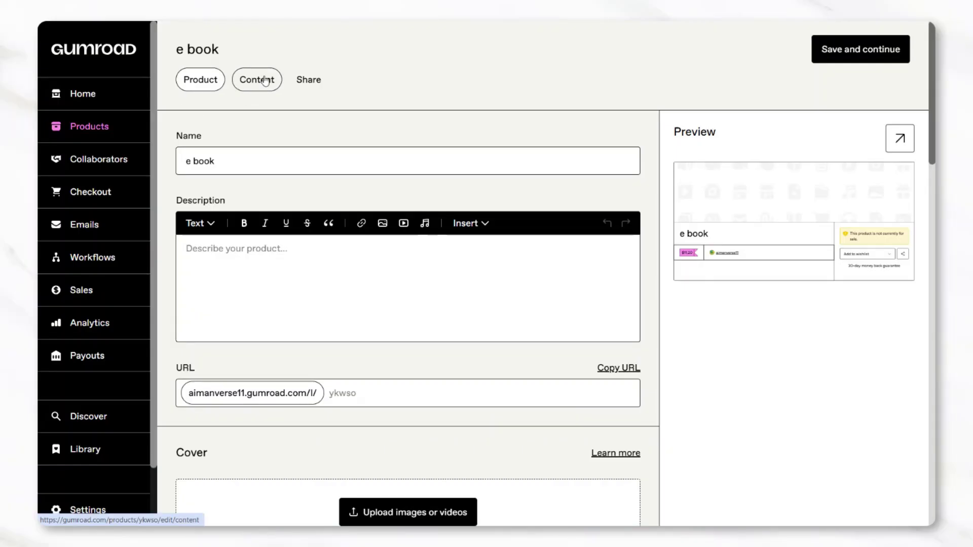
Upload the downloaded ebook PDF to the product's content
left_click(265, 81)
left_click(377, 122)
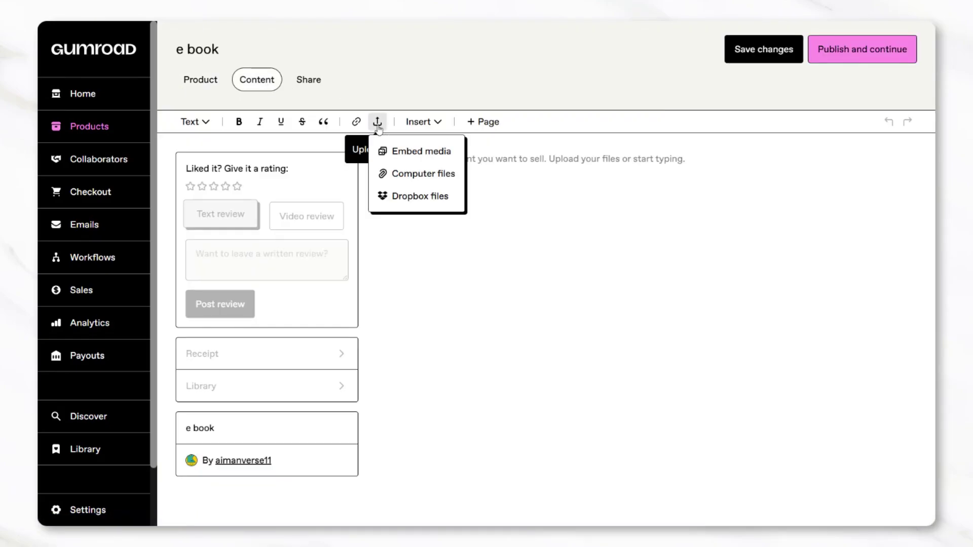
left_click(400, 175)
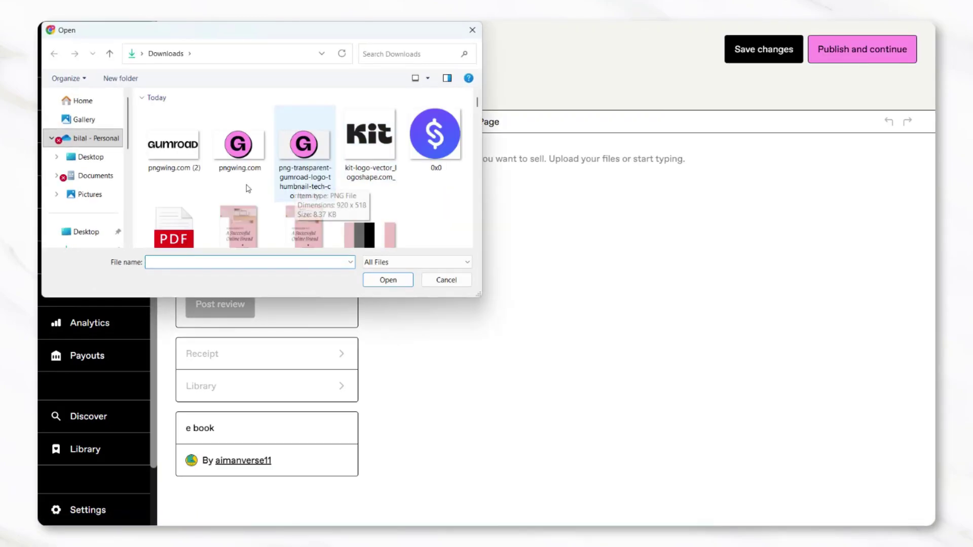
left_click(178, 228)
left_click(390, 280)
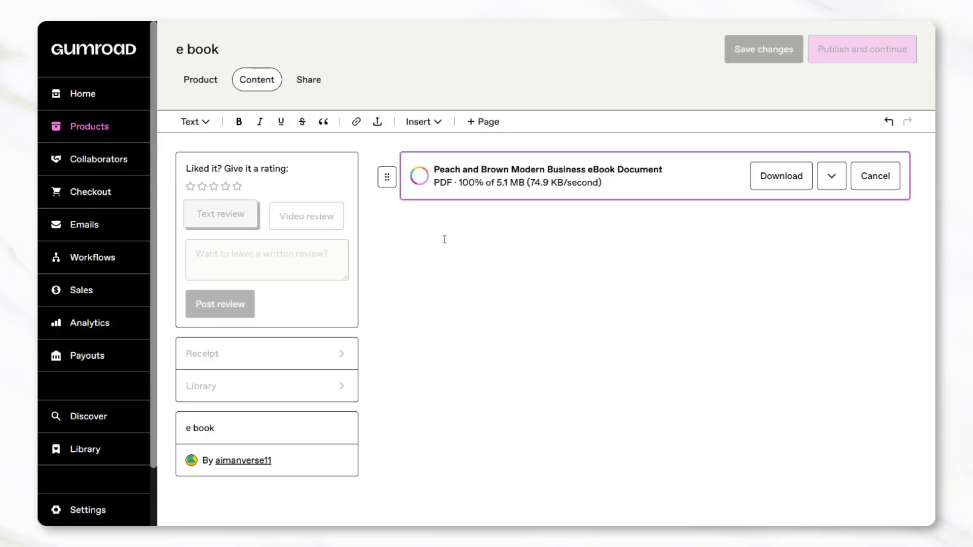
Embed the pink ebook cover image into the product content
left_click(377, 122)
left_click(412, 152)
left_click(501, 249)
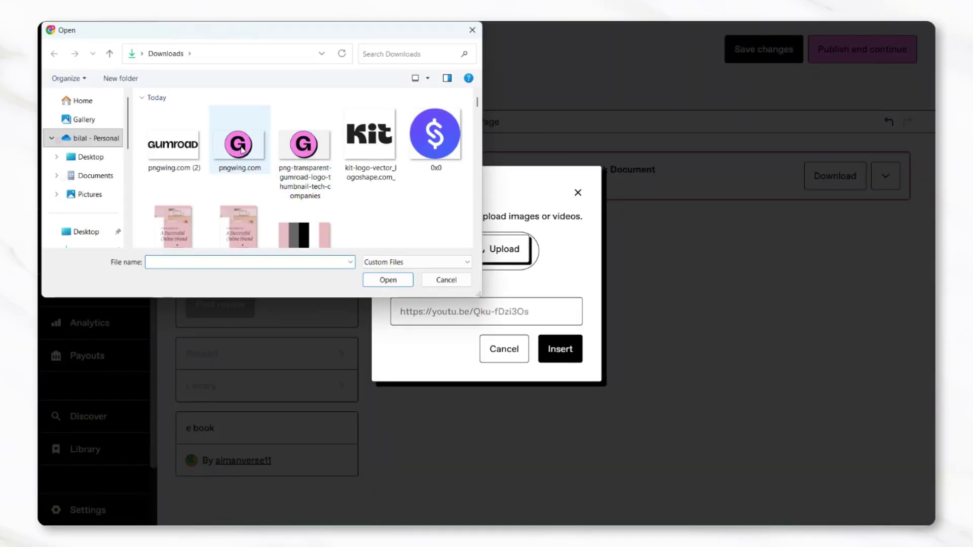
left_click(202, 239)
left_click(388, 280)
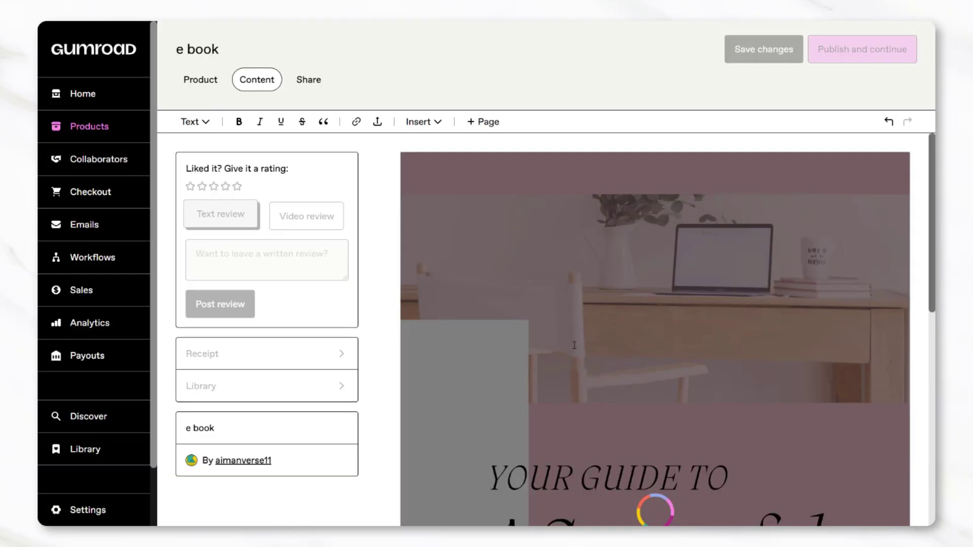
scroll(574, 345, "down", 2)
scroll(575, 346, "down", 6)
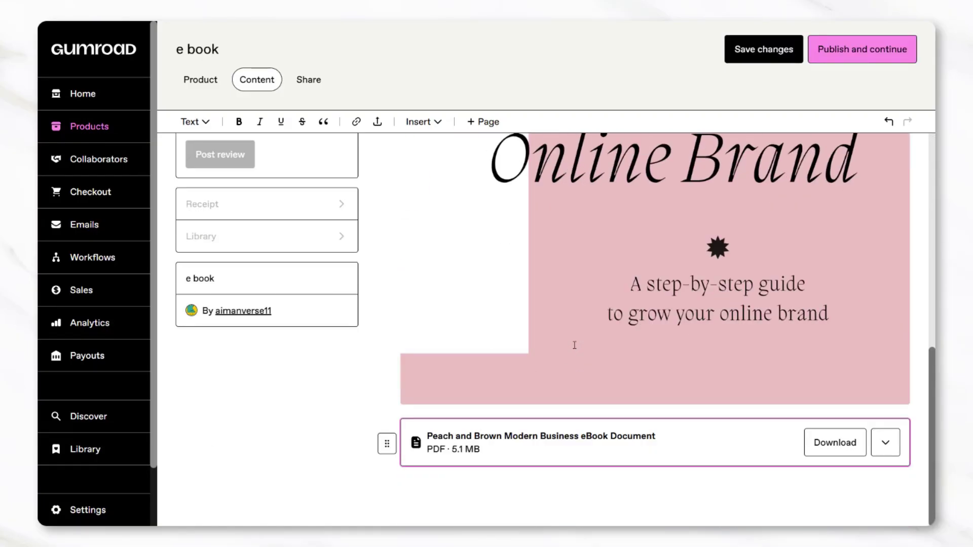
scroll(574, 346, "up", 7)
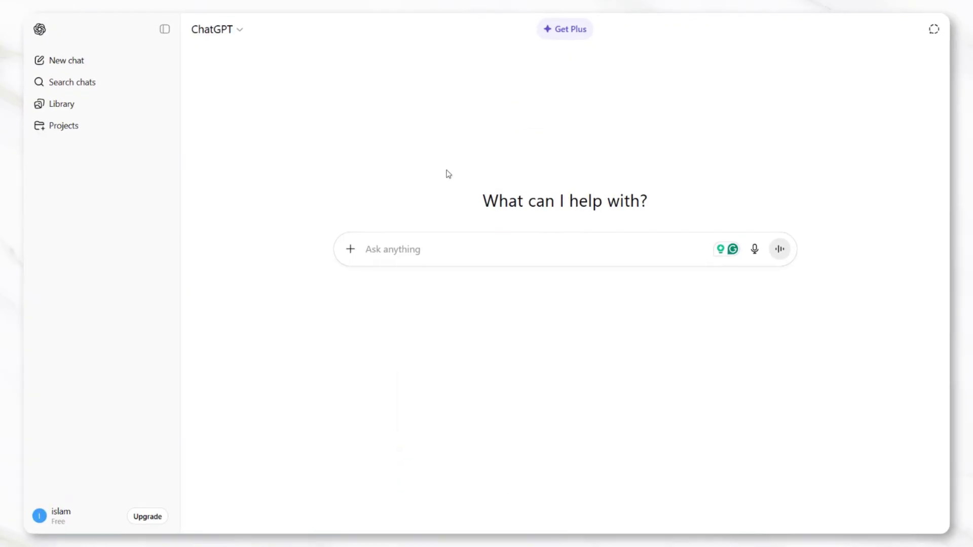
Ask ChatGPT for an online-brand ebook description and select its full reply
left_click(381, 249)
type("write an ebook description for a beginner's successful online brand guide.")
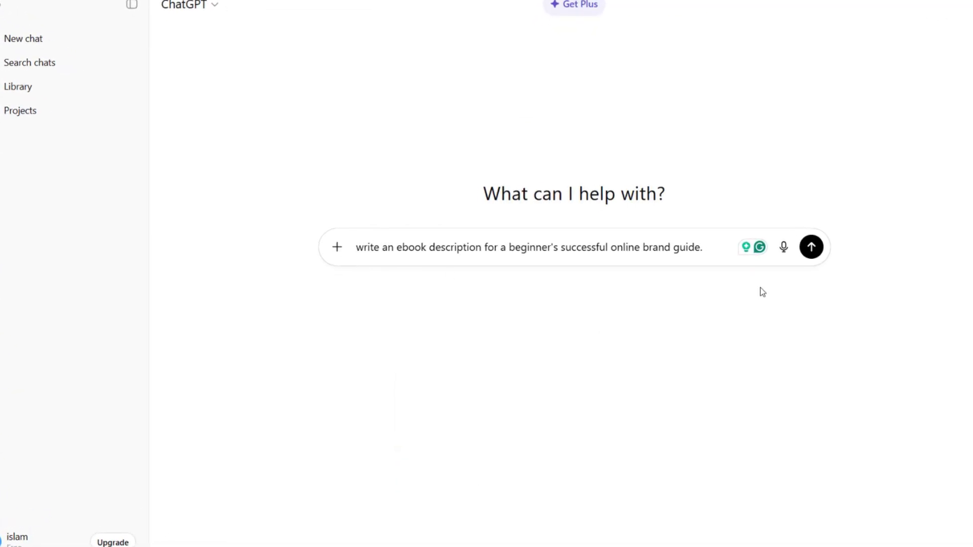
left_click(809, 249)
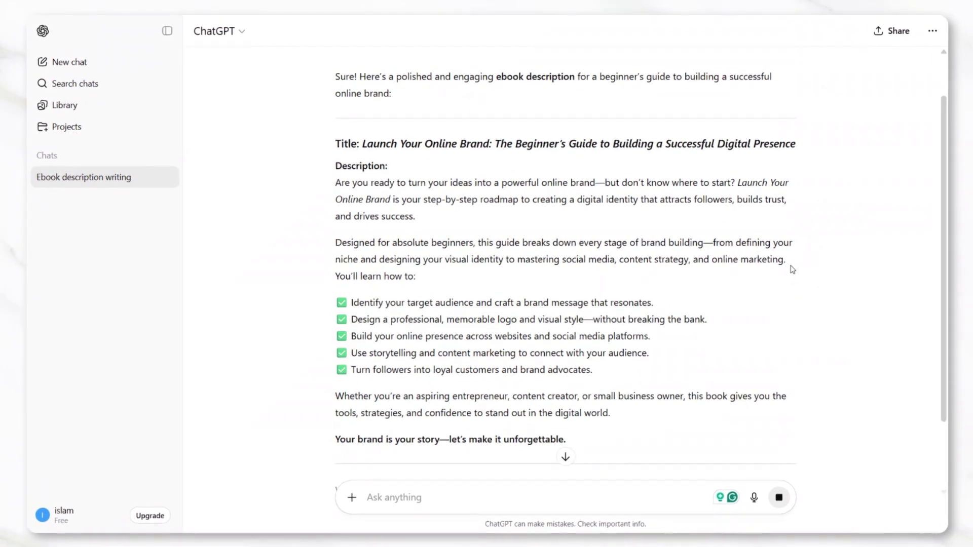
left_click_drag(330, 132, 705, 393)
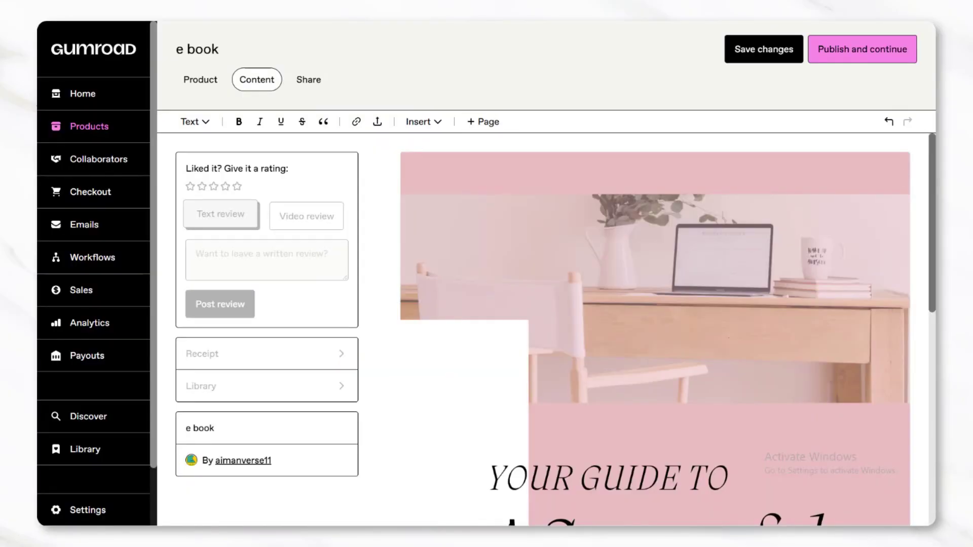
Paste the ChatGPT ebook description into the PDF file's Description field
scroll(894, 260, "down", 9)
left_click(885, 448)
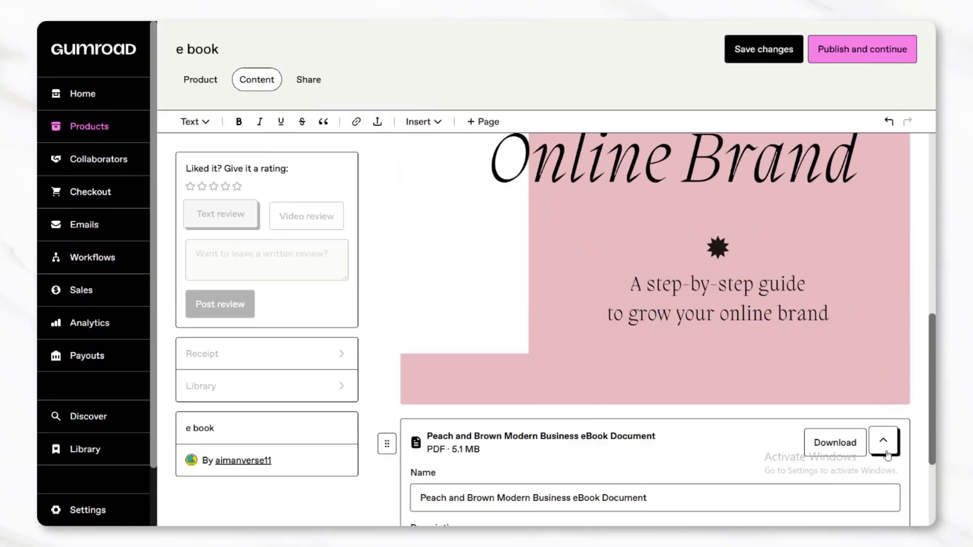
scroll(887, 455, "down", 3)
left_click(473, 400)
key("ctrl+v")
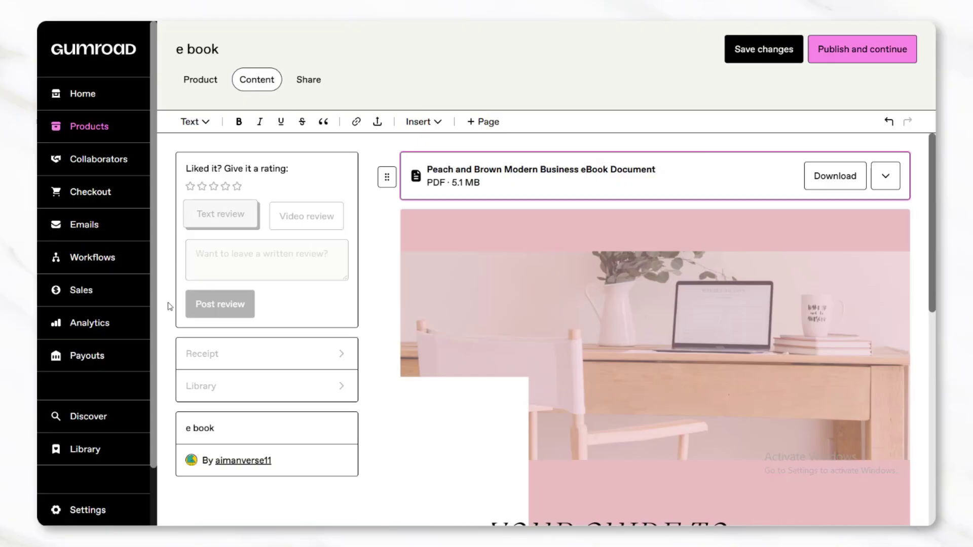
scroll(172, 307, "down", 1)
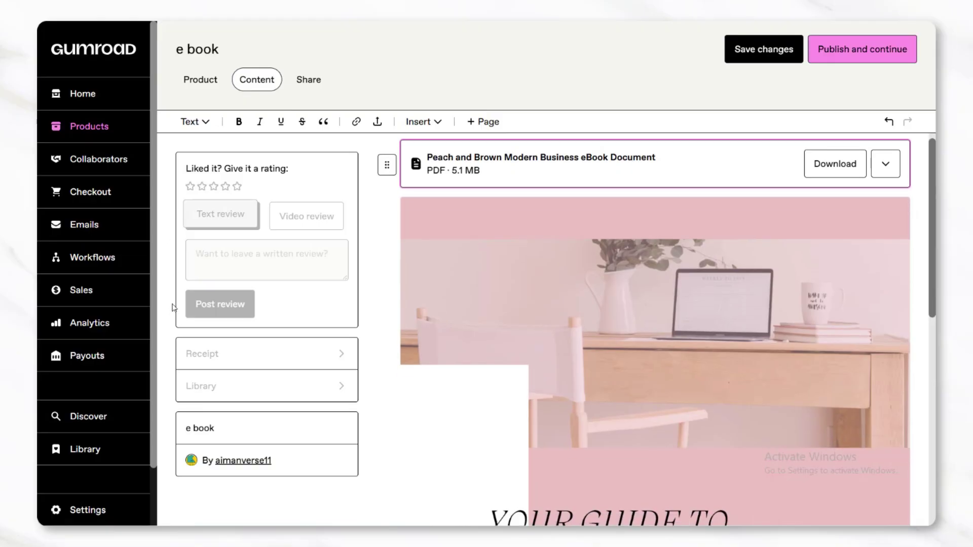
scroll(327, 420, "down", 3)
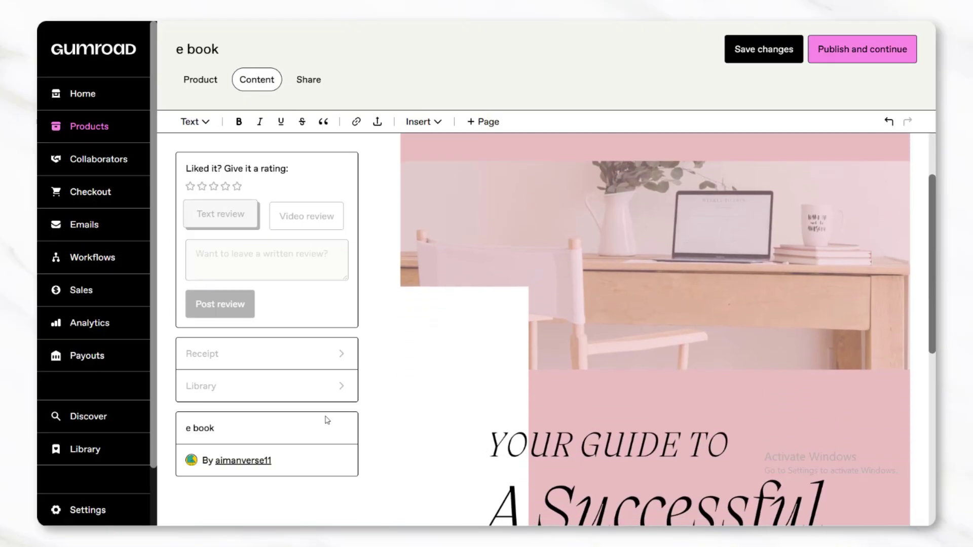
scroll(327, 420, "up", 4)
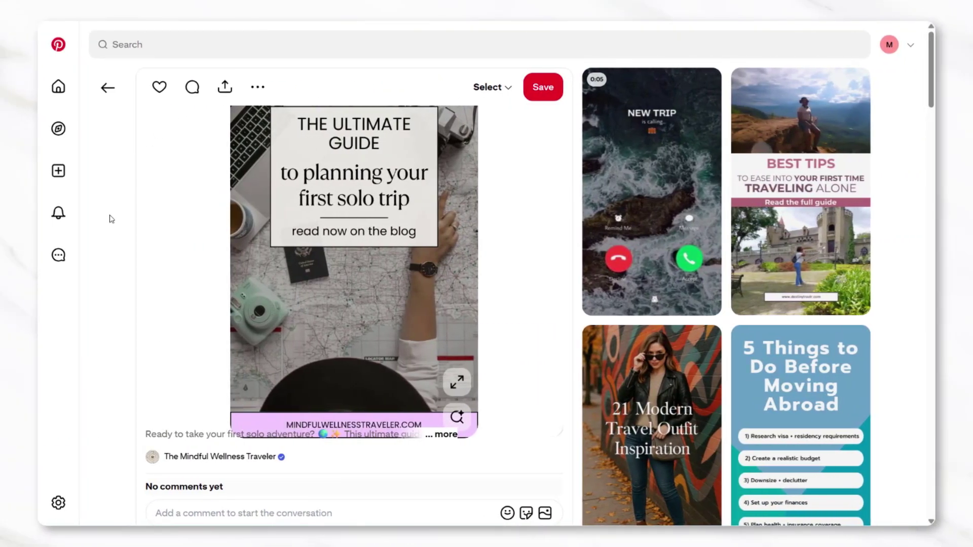
Browse the Pinterest feed, then search for 'ebook'
scroll(111, 218, "down", 3)
scroll(111, 218, "down", 7)
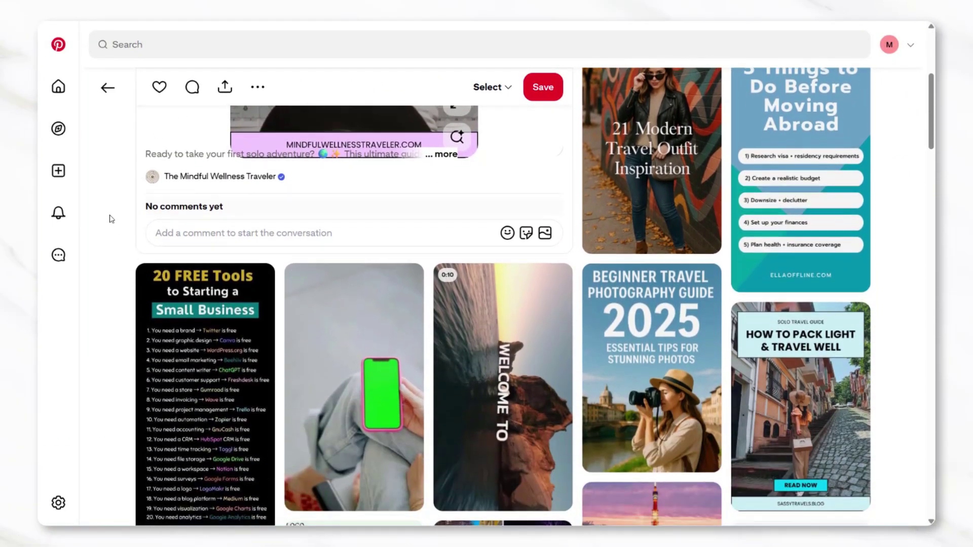
scroll(110, 218, "down", 10)
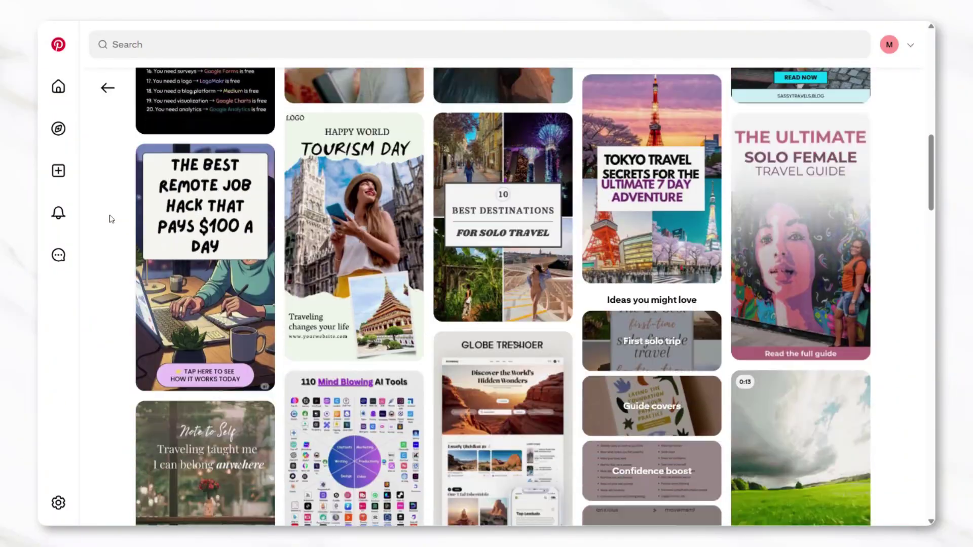
scroll(110, 219, "down", 5)
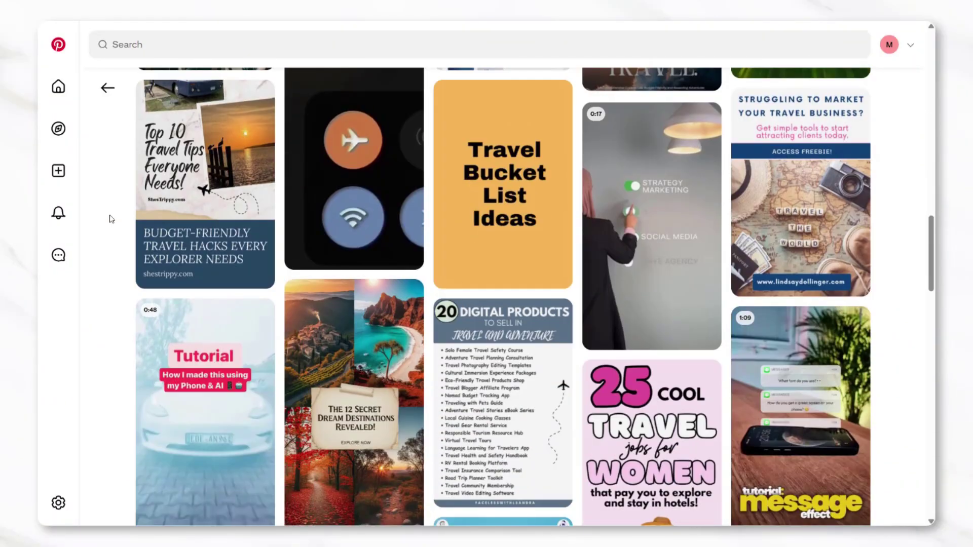
scroll(110, 219, "up", 15)
scroll(111, 219, "up", 6)
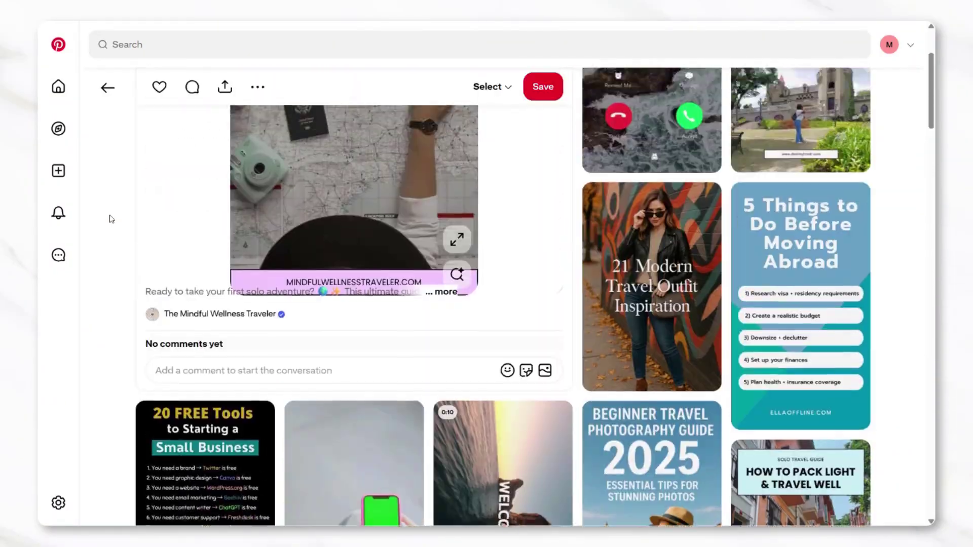
left_click(177, 44)
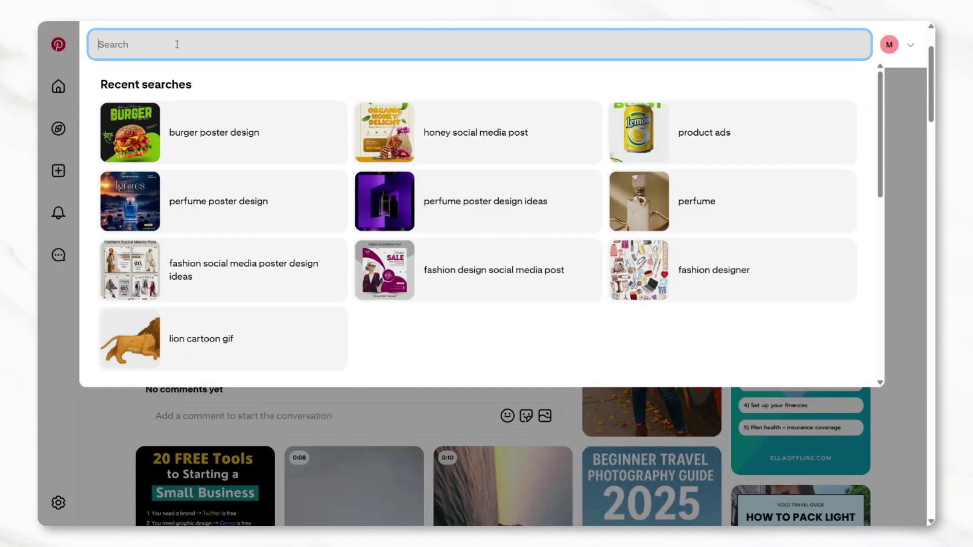
type("ebook")
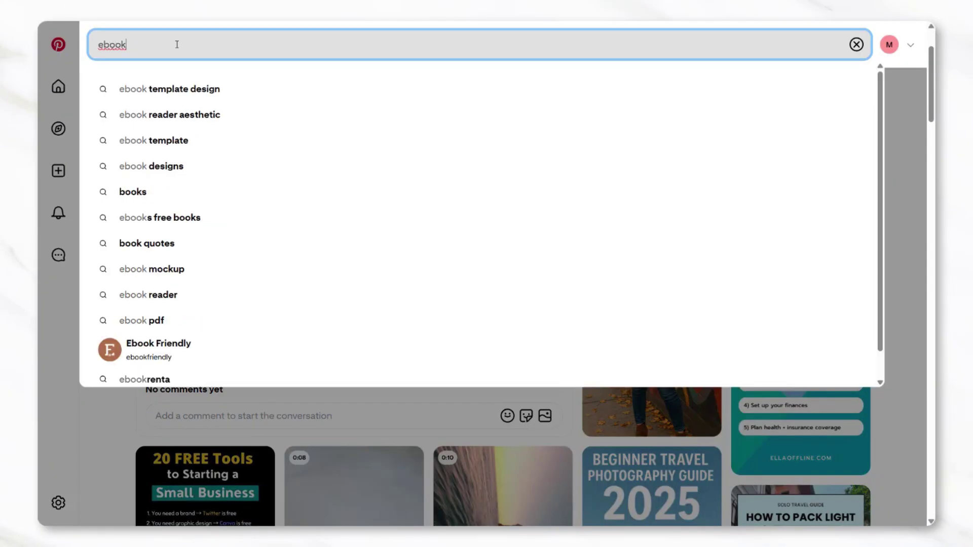
key("Return")
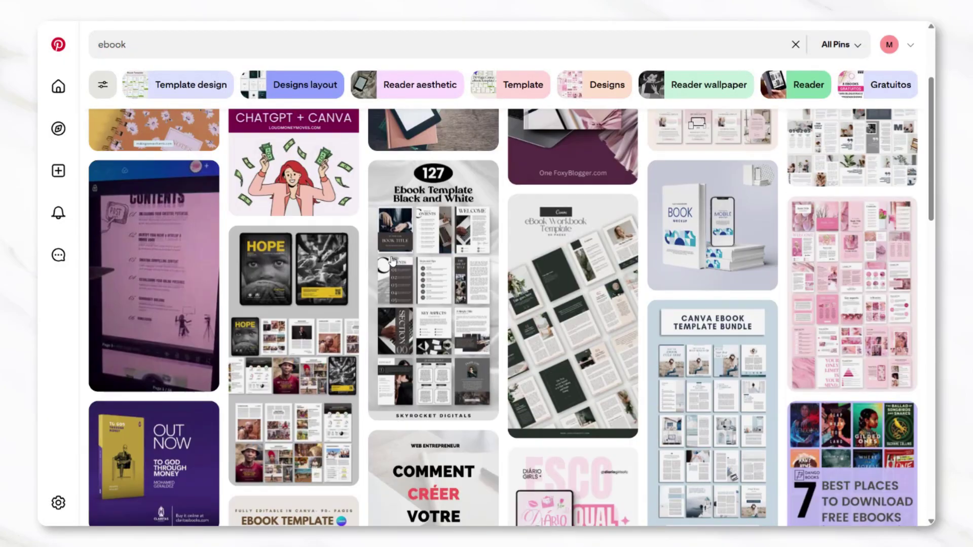
Browse the ebook pin results, then go to the Your saved ideas page
scroll(392, 261, "down", 6)
scroll(392, 261, "up", 6)
scroll(260, 220, "down", 5)
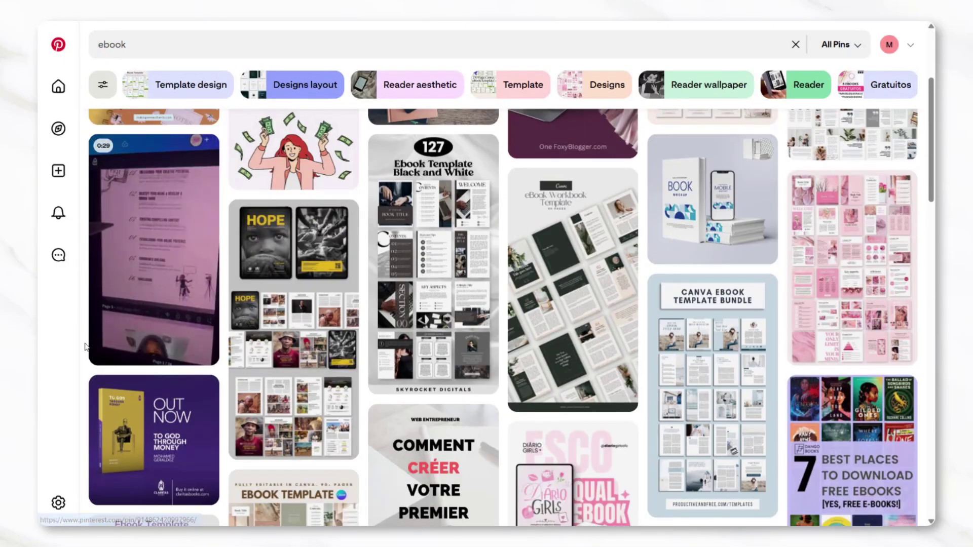
scroll(85, 347, "down", 5)
scroll(87, 344, "up", 10)
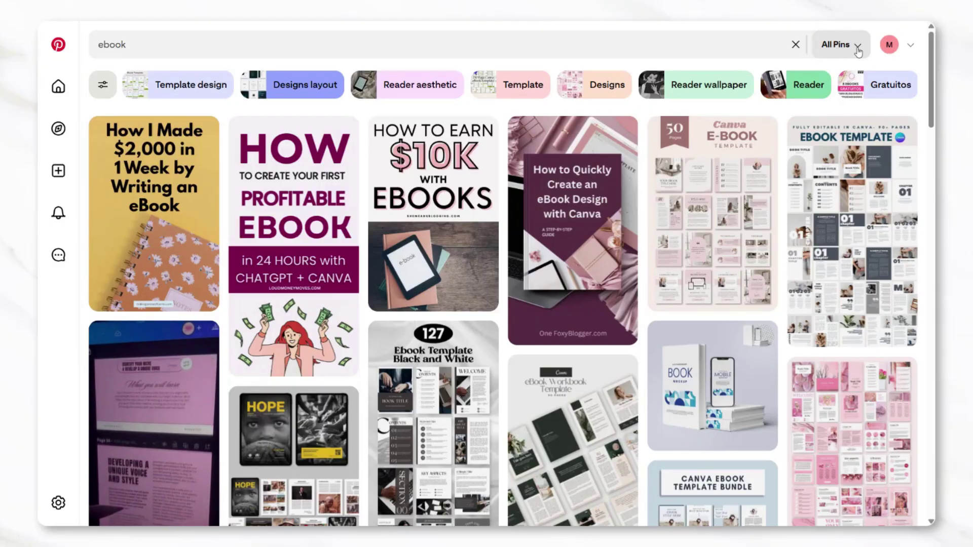
left_click(888, 50)
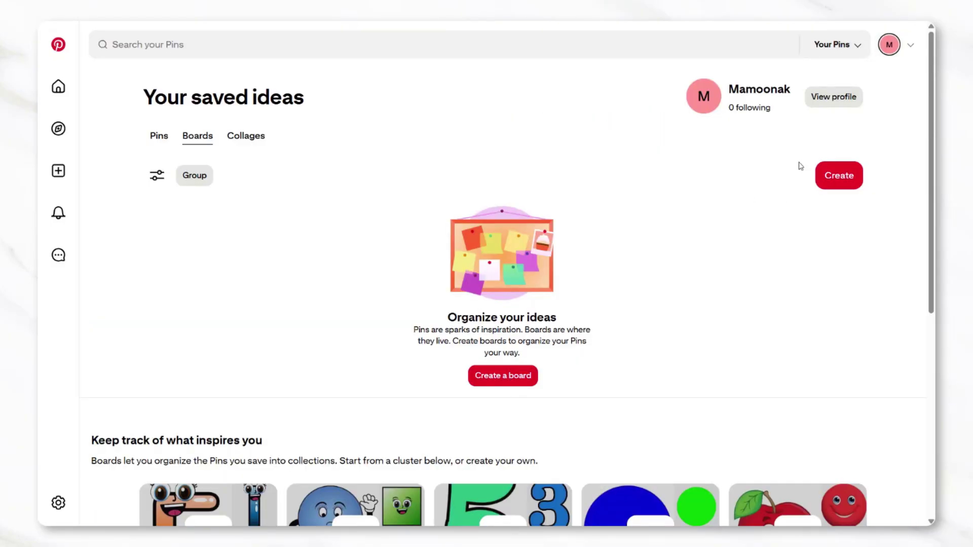
Start a new Pin from the Create menu to get the blank Create Pin form
left_click(824, 178)
left_click(822, 217)
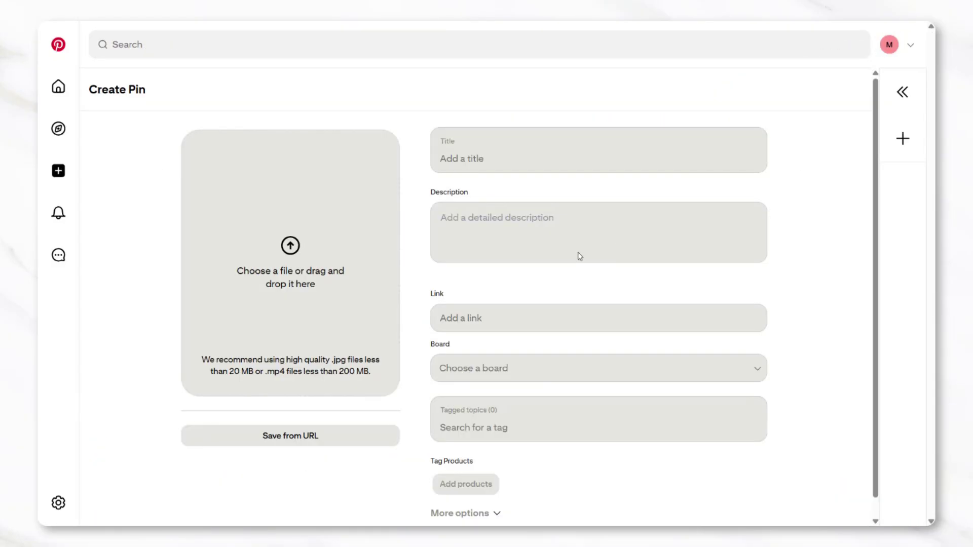
scroll(446, 369, "down", 1)
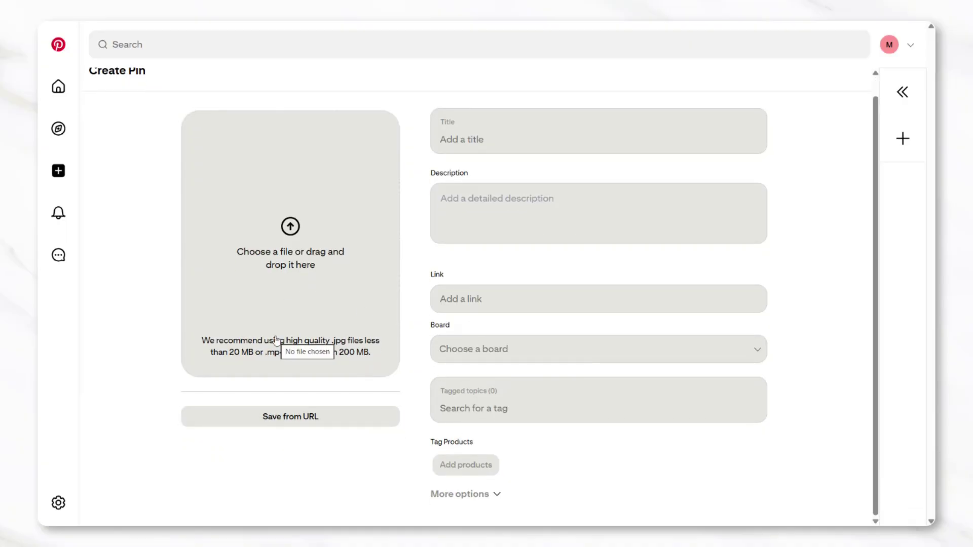
scroll(261, 232, "up", 1)
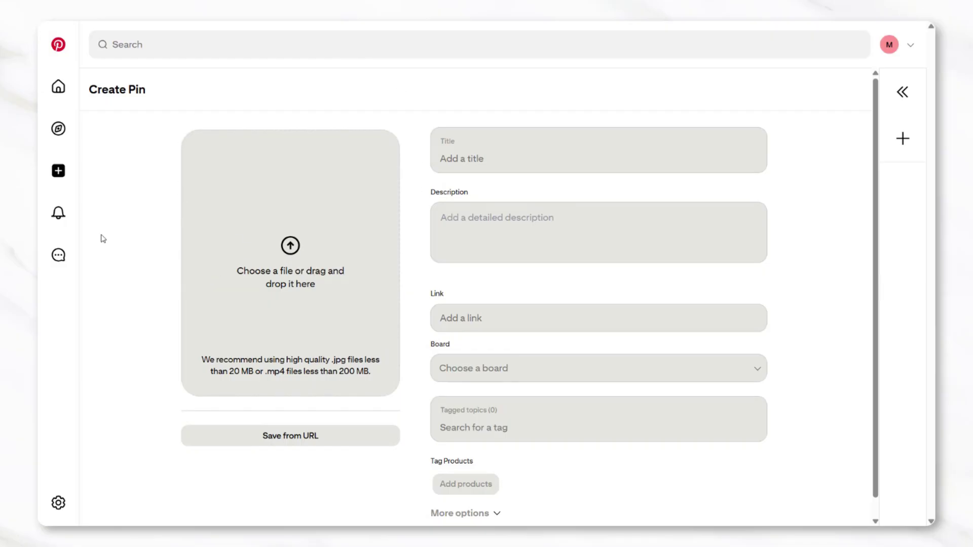
mouse_move(58, 128)
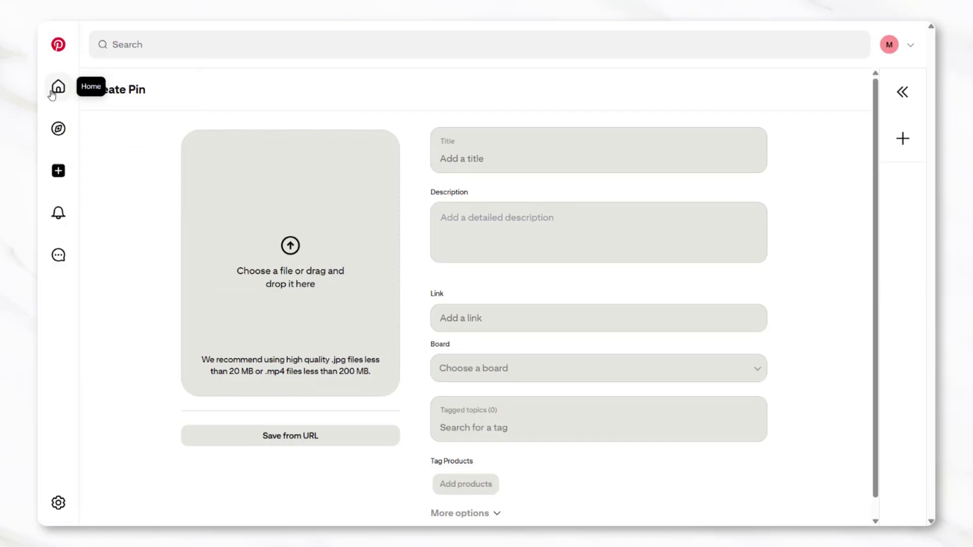